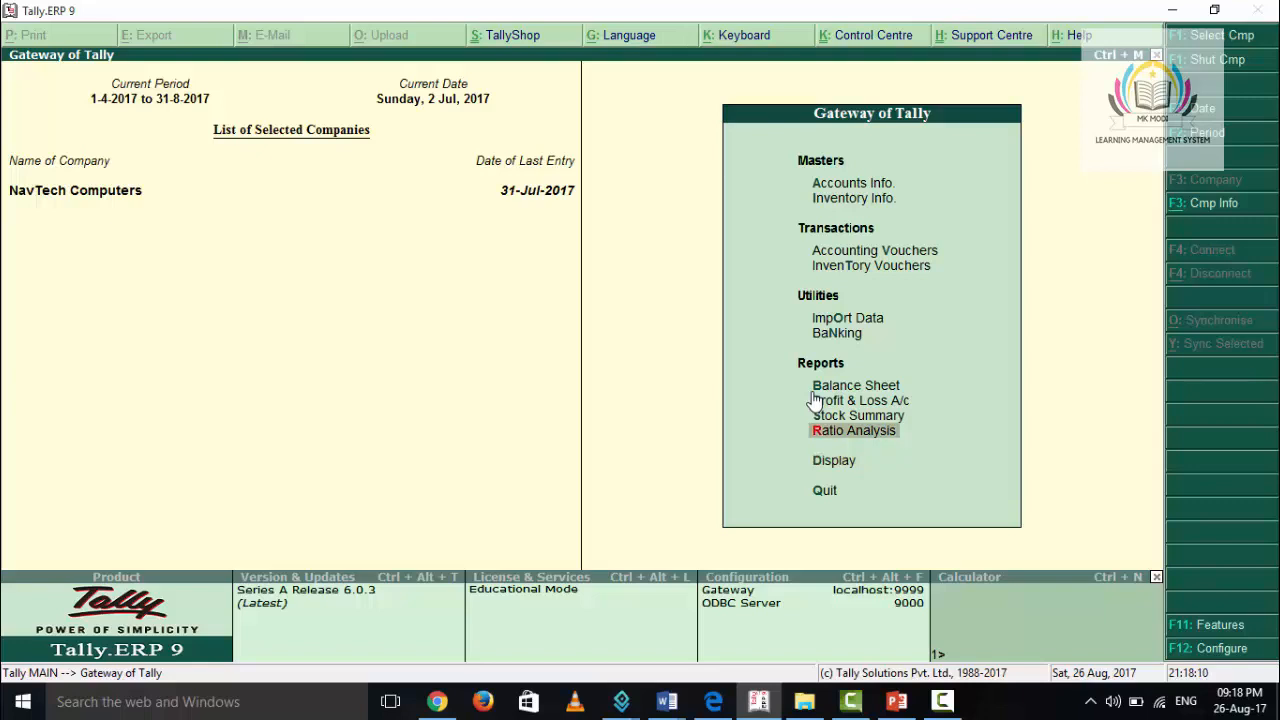
Open the list of ledgers for altering a single ledger under Accounts Info
key(Up)
key(Up)
key(Up)
key(Up)
key(Up)
key(Up)
key(Up)
key(Up)
key(Up)
key(Up)
key(Up)
key(Down)
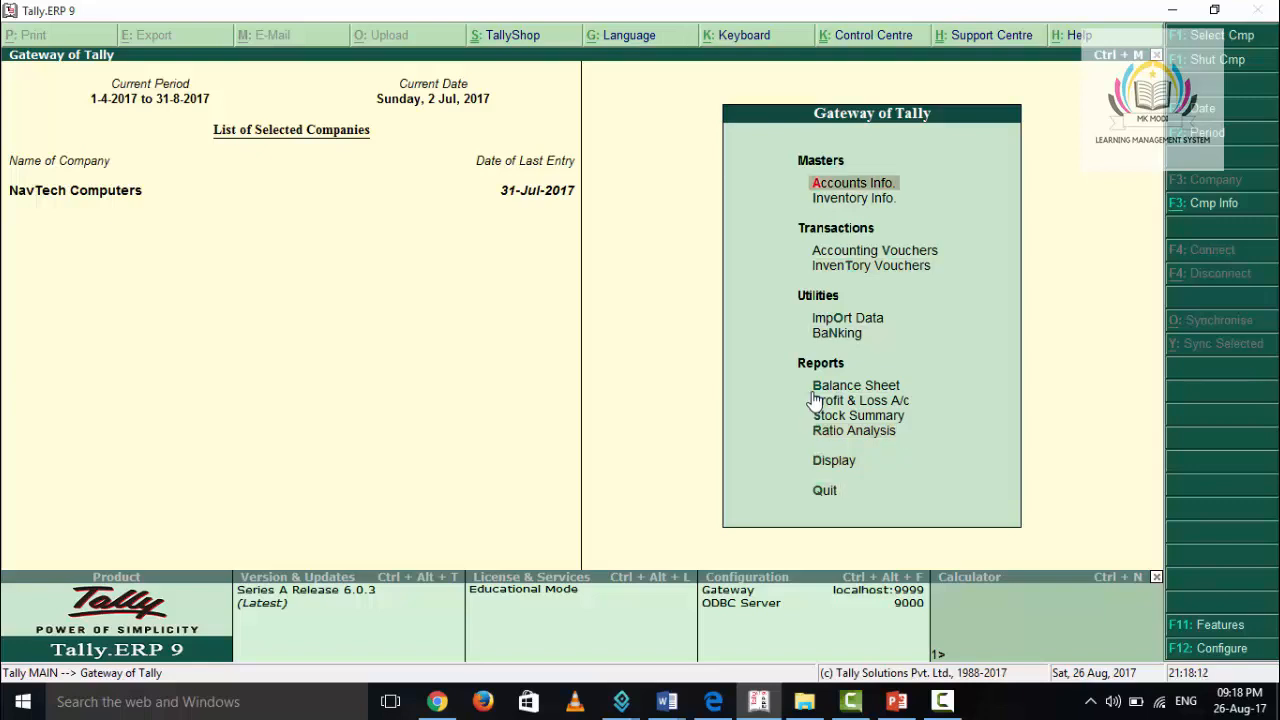
key(Return)
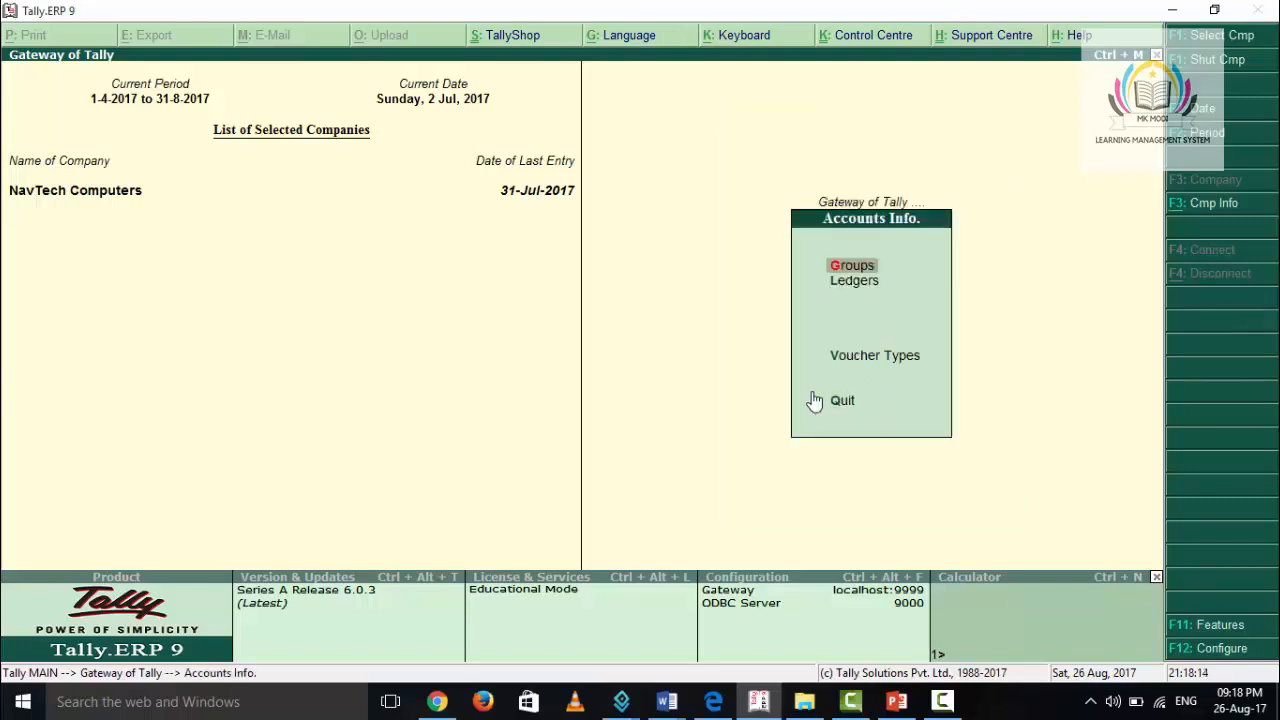
key(Down)
key(Return)
key(Down)
key(Down)
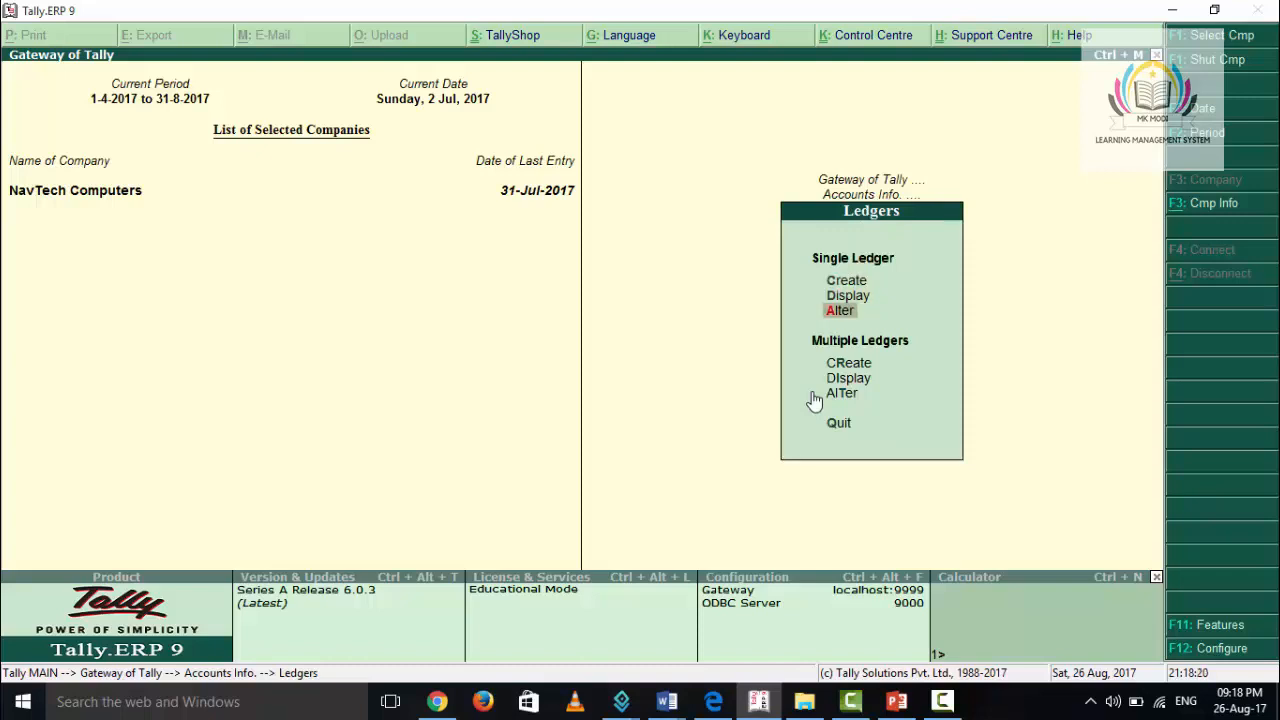
key(Return)
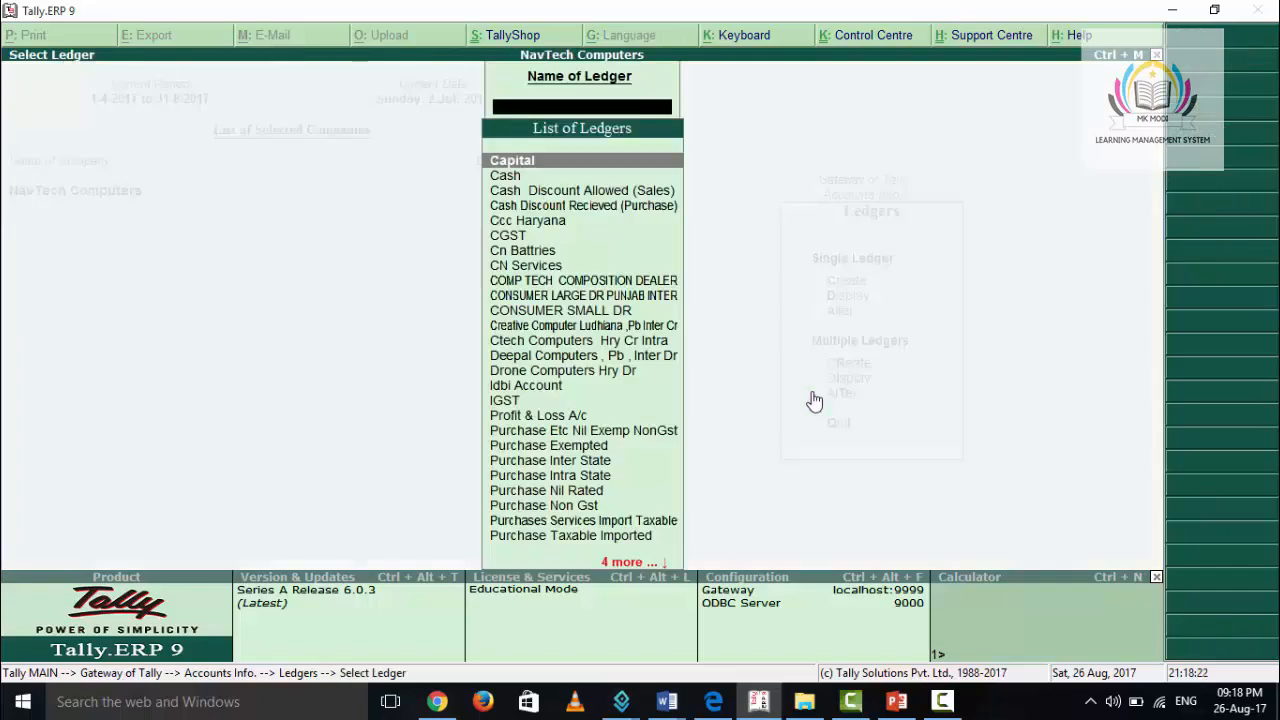
Open the Ccc Haryana ledger for alteration and set its Set/alter GST details option to Yes
key(Down)
key(Down)
key(Down)
key(Down)
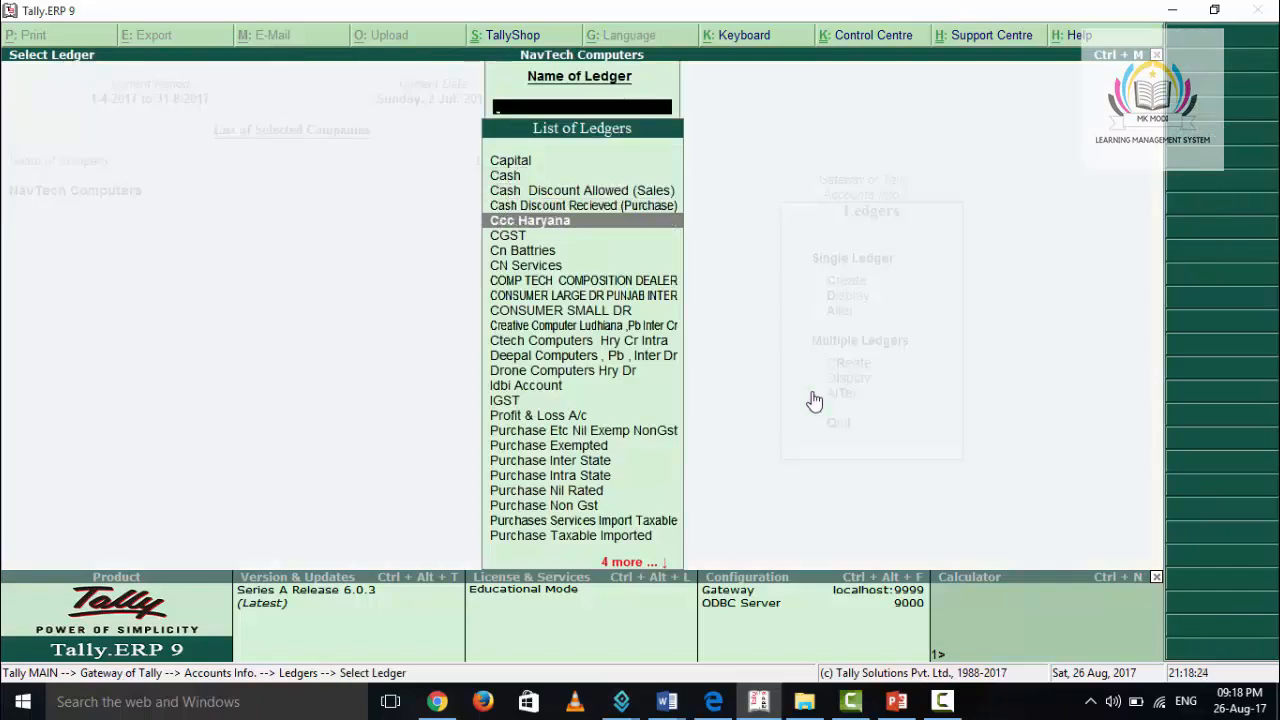
key(Return)
key(Return)
key(Return)
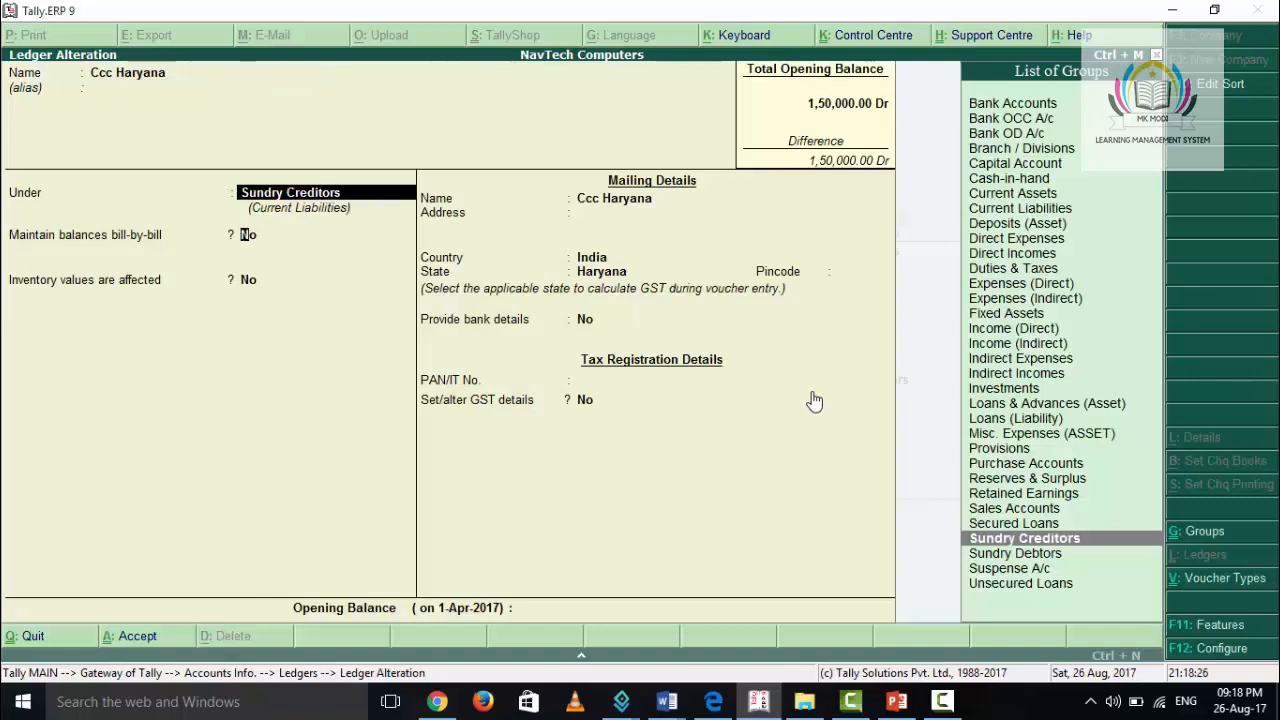
key(Return)
key(Return)
key(Return)
key(Return)
key(Return)
key(Return)
key(Return)
key(Return)
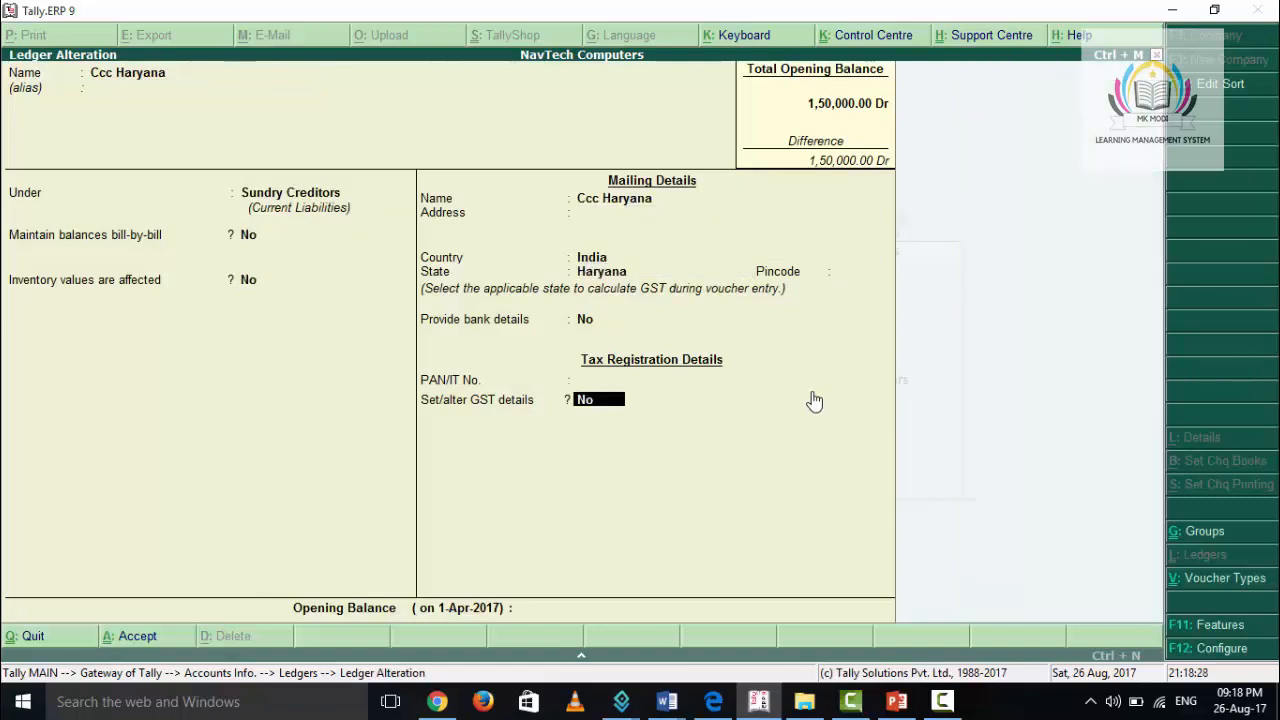
text(y)
key(Return)
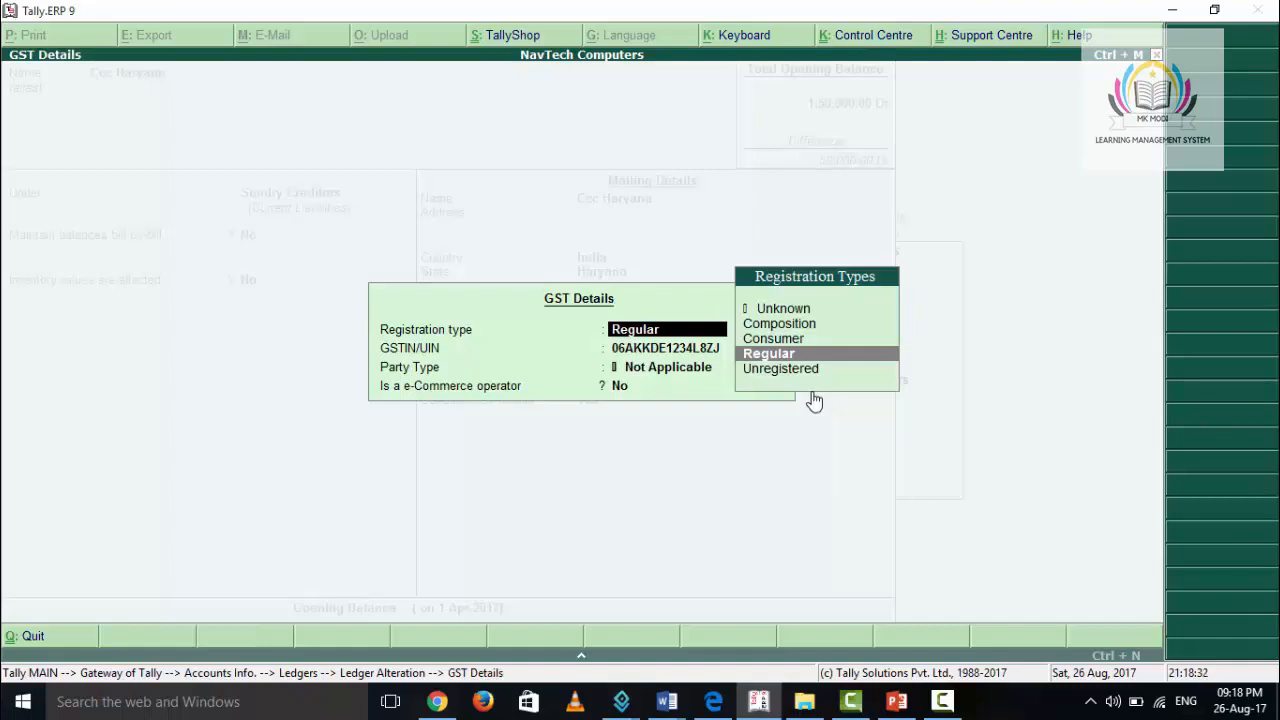
Keep the Regular registration type and existing GST details for Ccc Haryana, and save the ledger
key(Return)
key(Return)
key(Return)
key(Return)
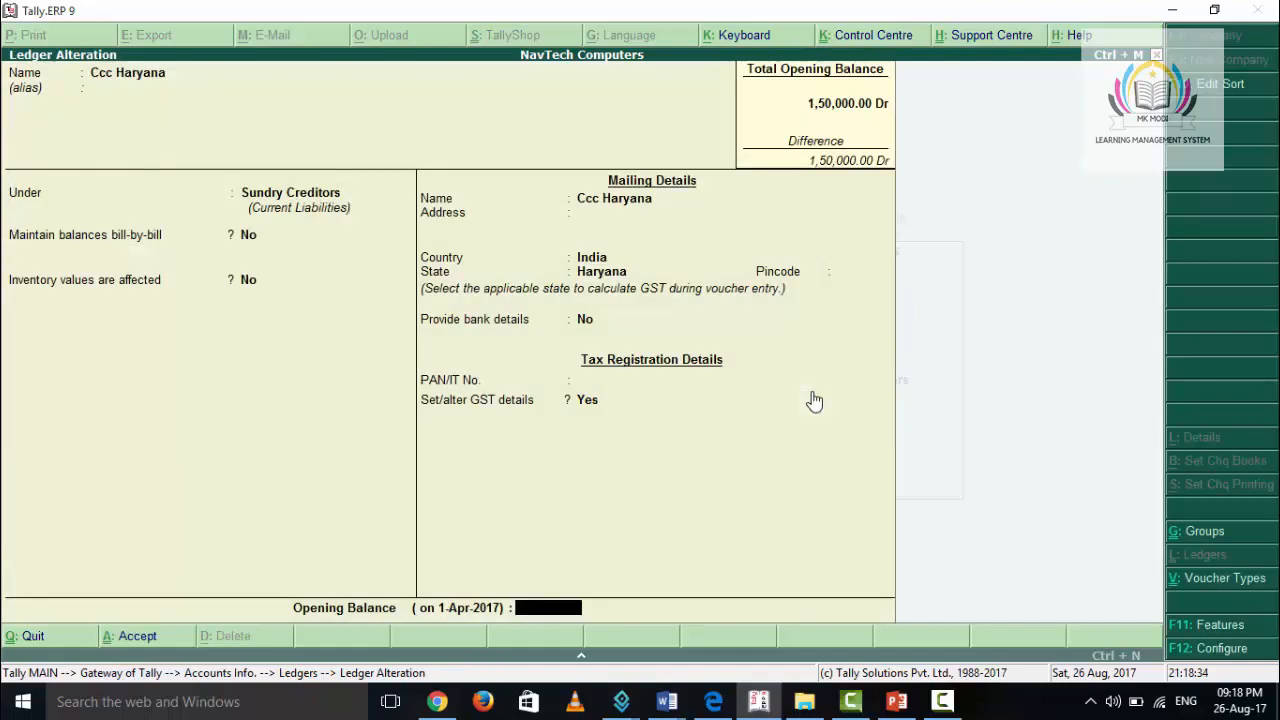
key(Return)
key(Return)
Open the Purchase Non Gst ledger for alteration
key(Down)
key(Down)
key(Down)
key(Down)
key(Down)
key(Down)
key(Down)
key(Down)
key(Down)
key(Down)
key(Down)
key(Down)
key(Down)
key(Down)
key(Down)
key(Down)
key(Down)
key(Down)
key(Down)
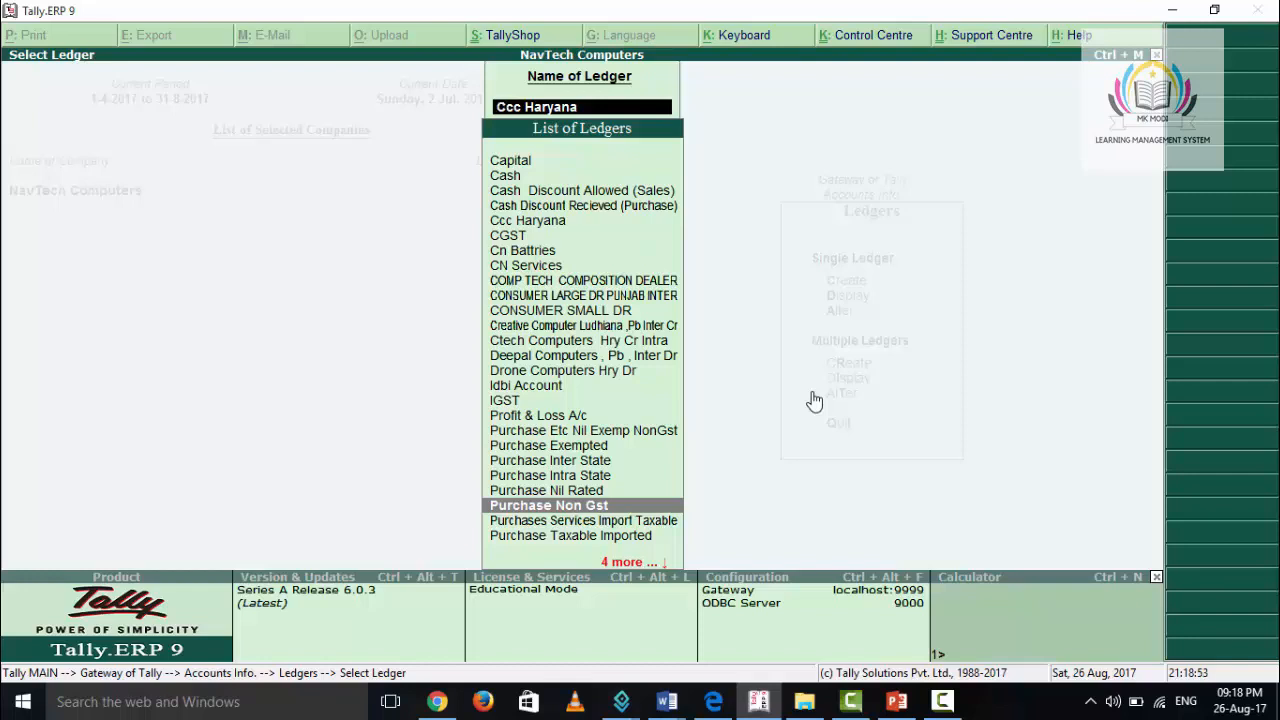
key(Return)
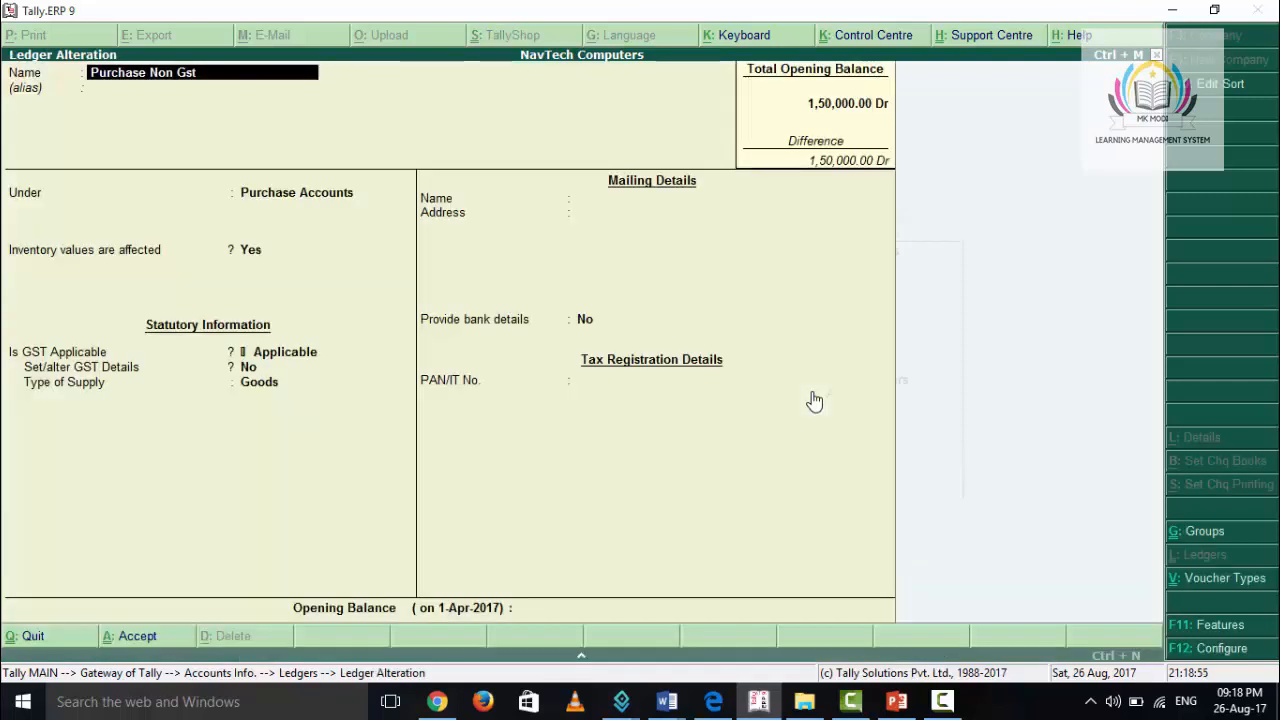
Set Set/alter GST Details to Yes for the Purchase Non Gst ledger, keeping the Purchase Accounts group and GST applicability
key(Return)
key(Return)
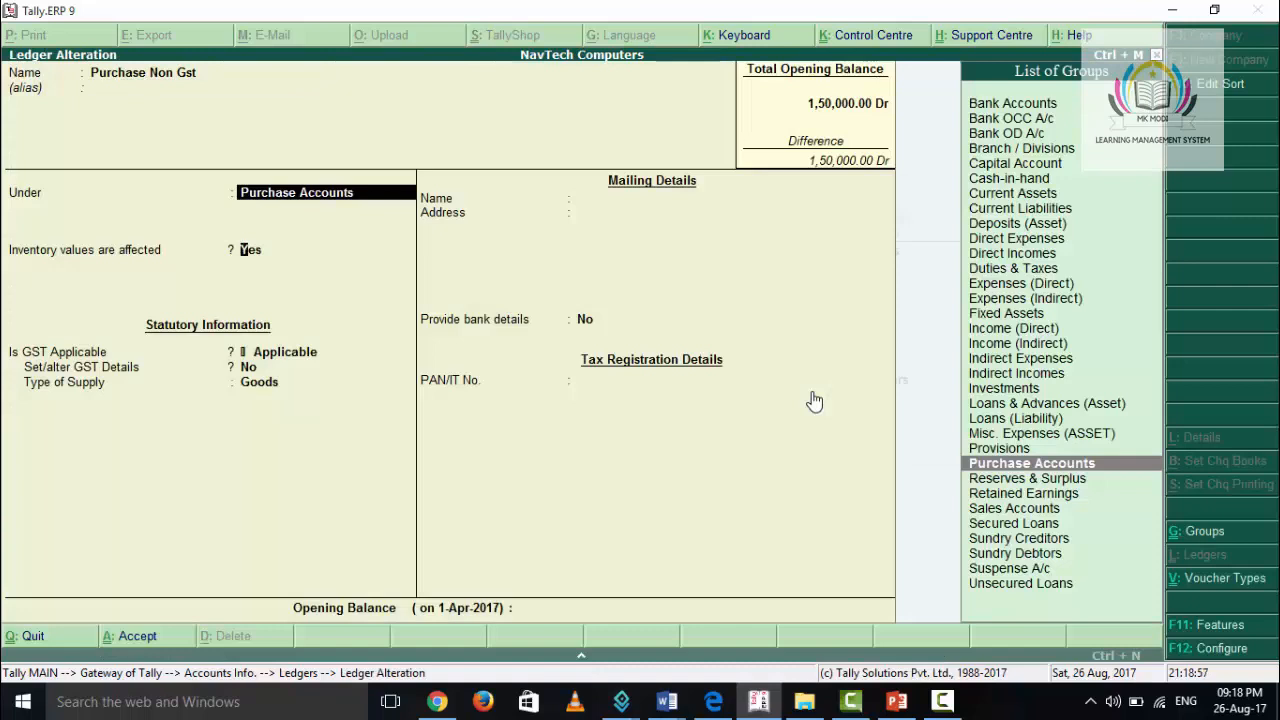
key(Return)
key(Return)
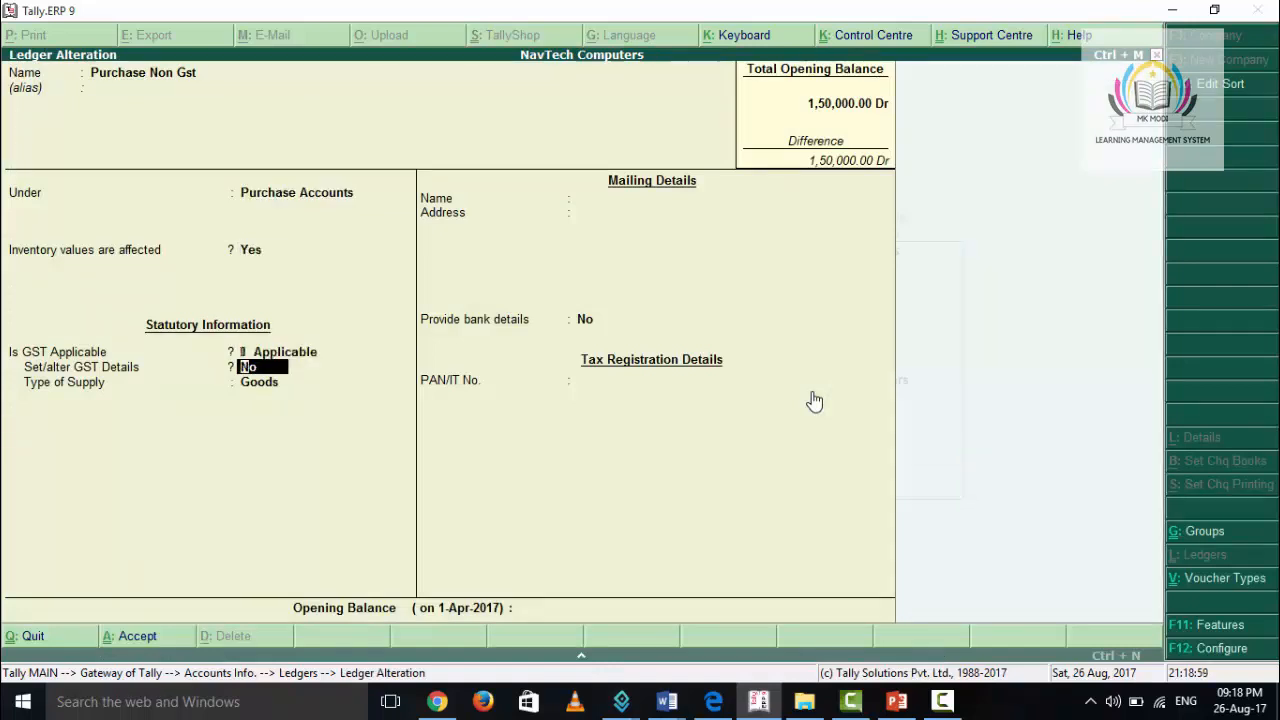
key(y)
key(Return)
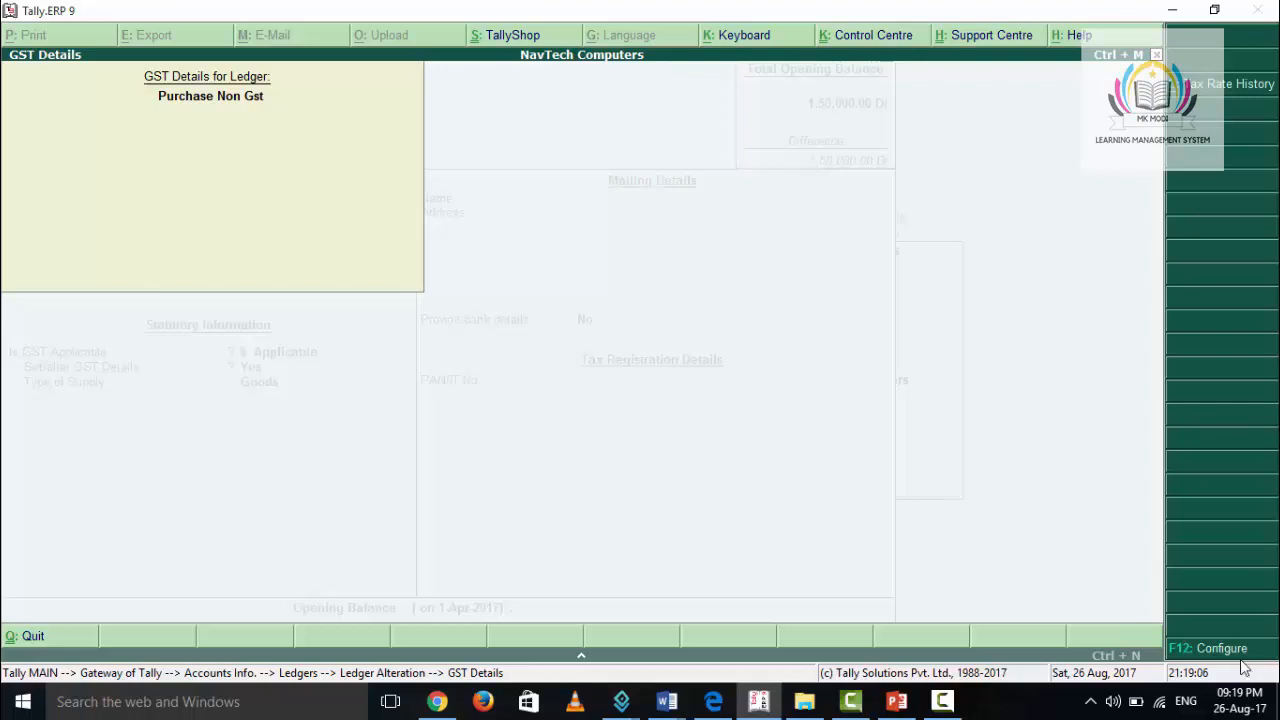
Configure the ledger's GST details with Set type of goods and Show all GST tax types set to Yes
click(1222, 649)
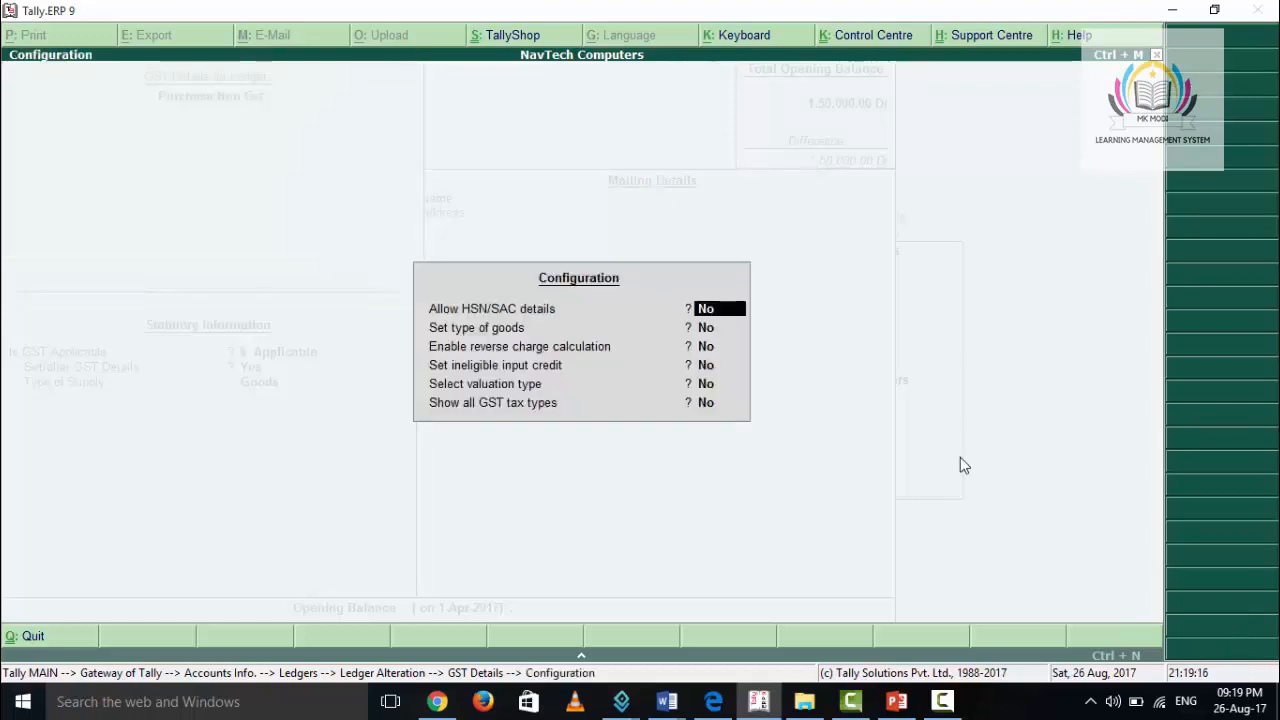
key(Return)
text(Y)
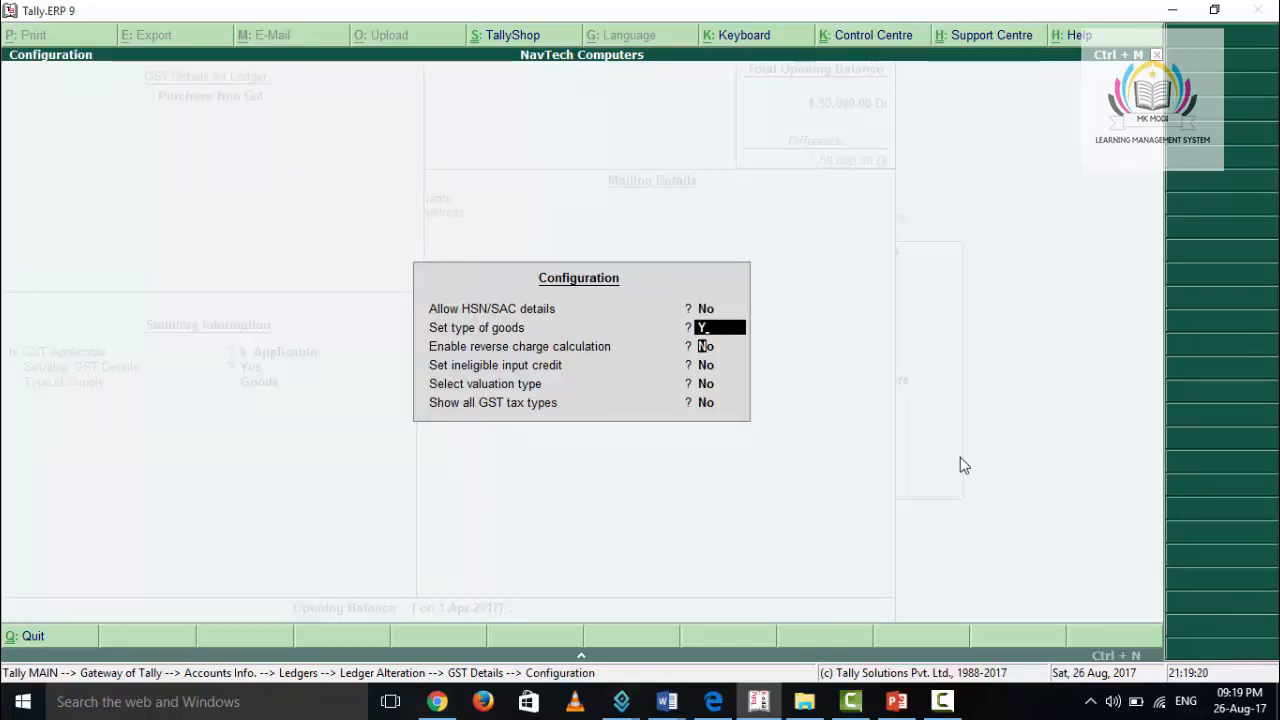
key(Return)
key(Return)
key(Return)
key(Return)
text(Yes)
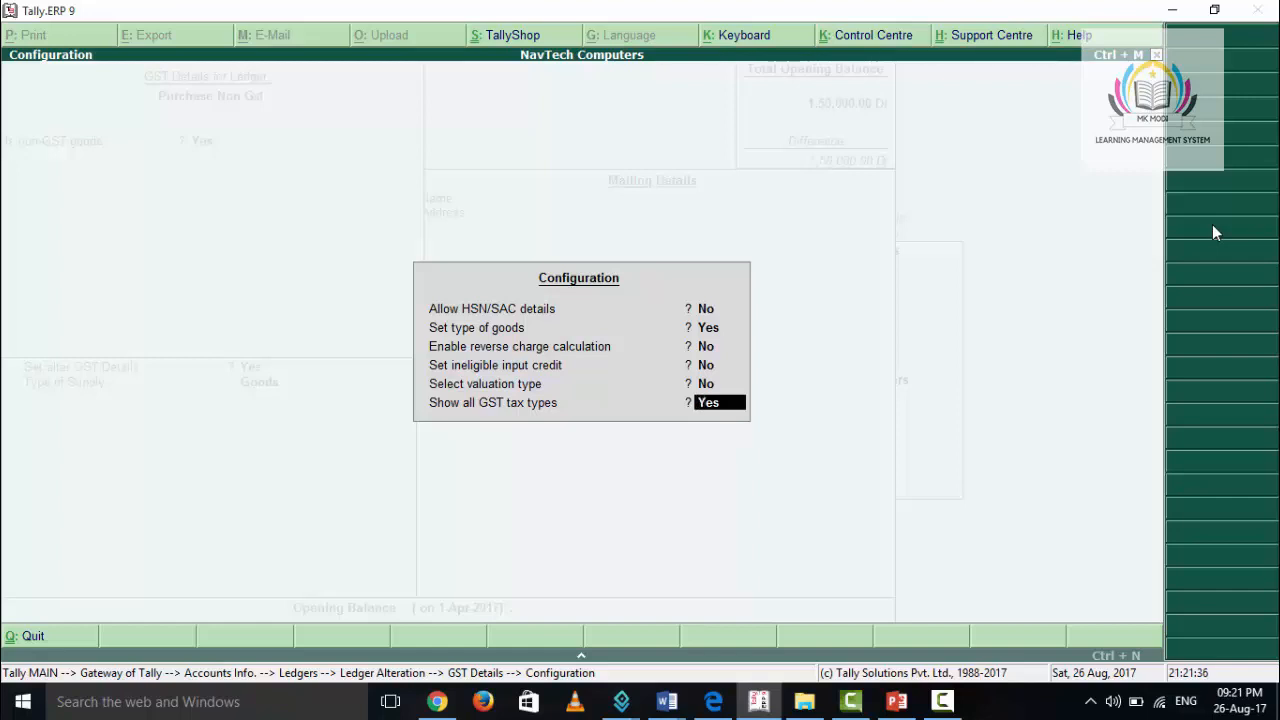
key(Return)
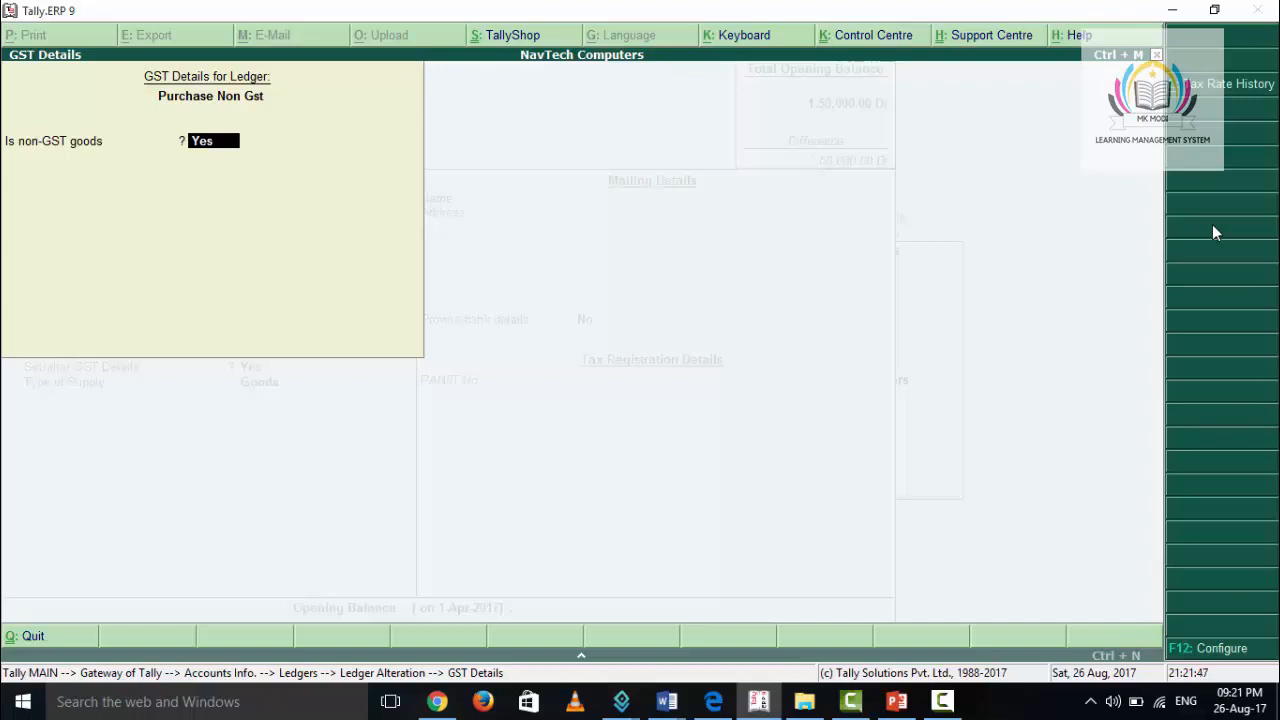
Confirm Yes for Is non-GST goods and Goods as the type of supply, and return to the Gateway of Tally
key(Return)
key(Return)
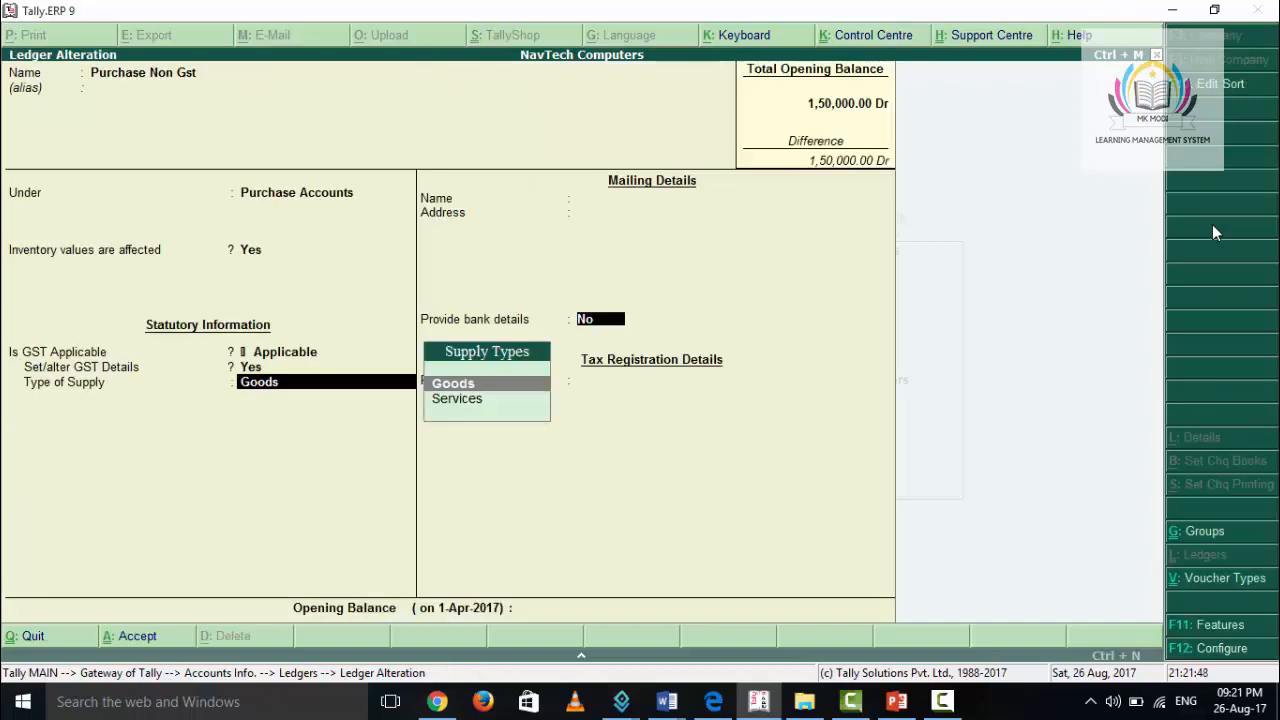
key(Return)
key(Return)
key(Return)
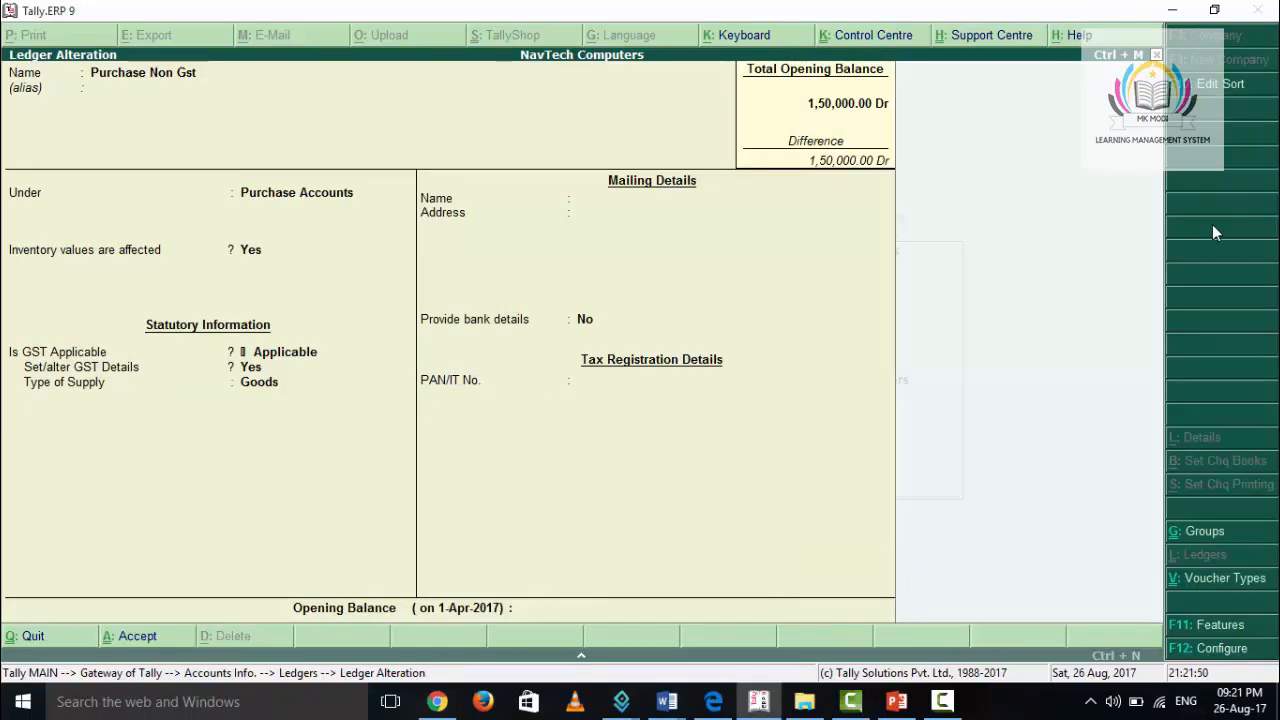
key(Escape)
key(Escape)
key(Escape)
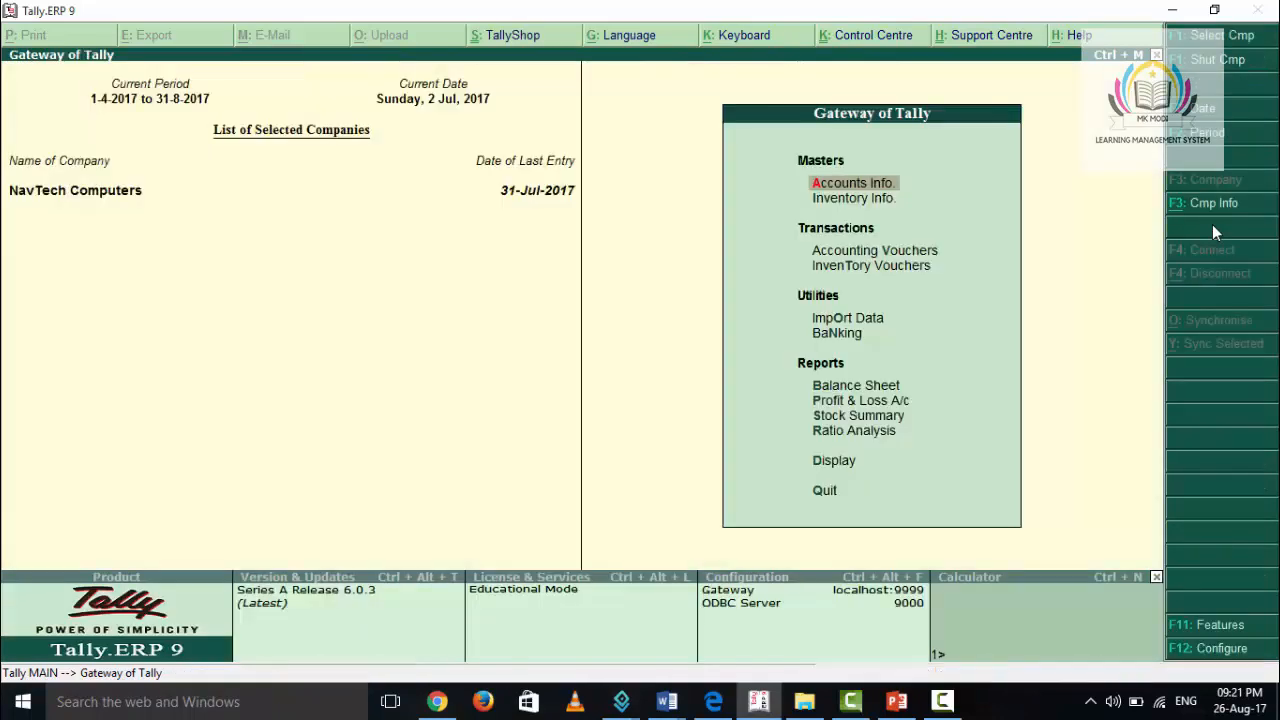
Open the stock item Item Non Gst for alteration under Inventory Info
key(Down)
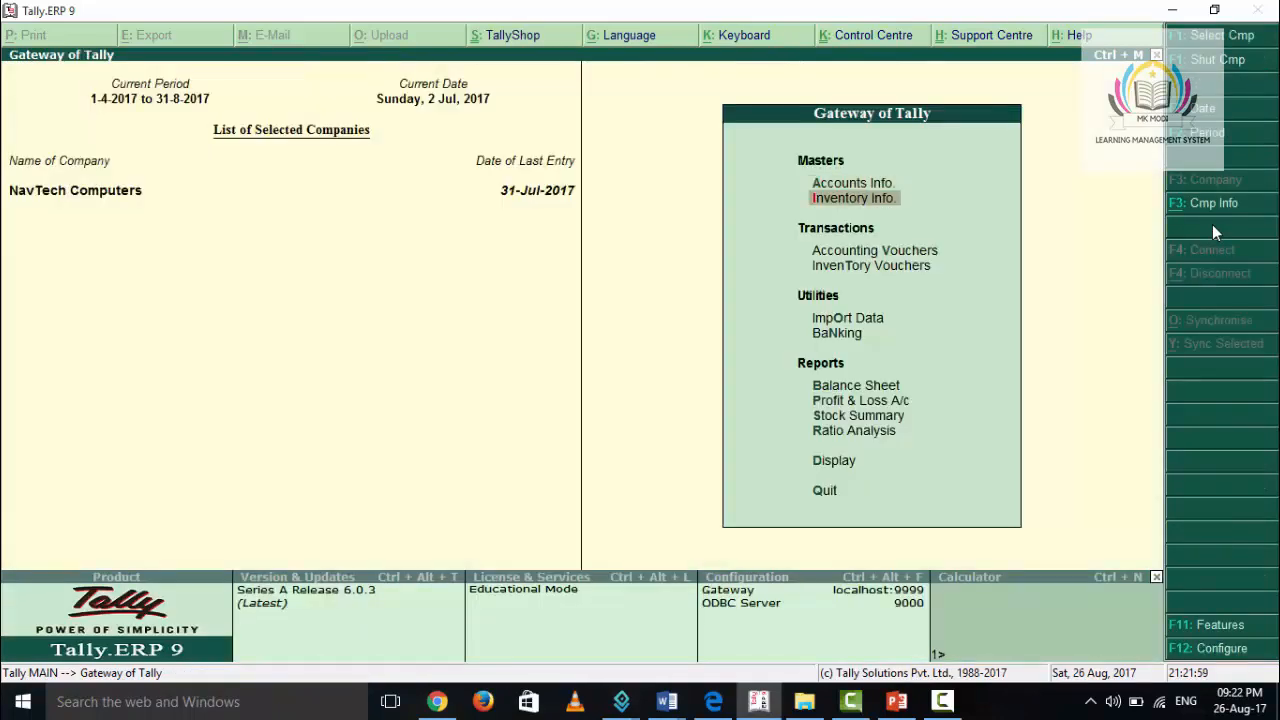
key(Return)
key(Down)
key(Return)
key(Down)
key(Down)
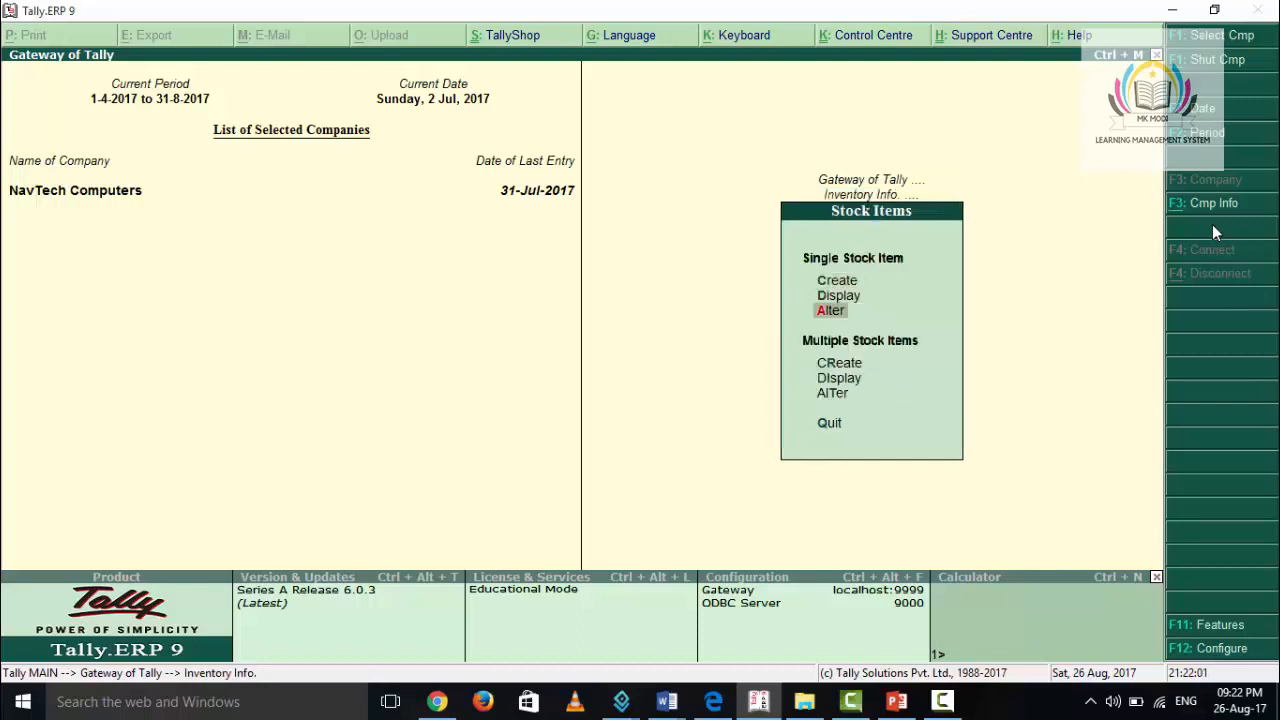
key(Return)
key(Down)
key(Down)
key(Down)
key(Down)
key(Down)
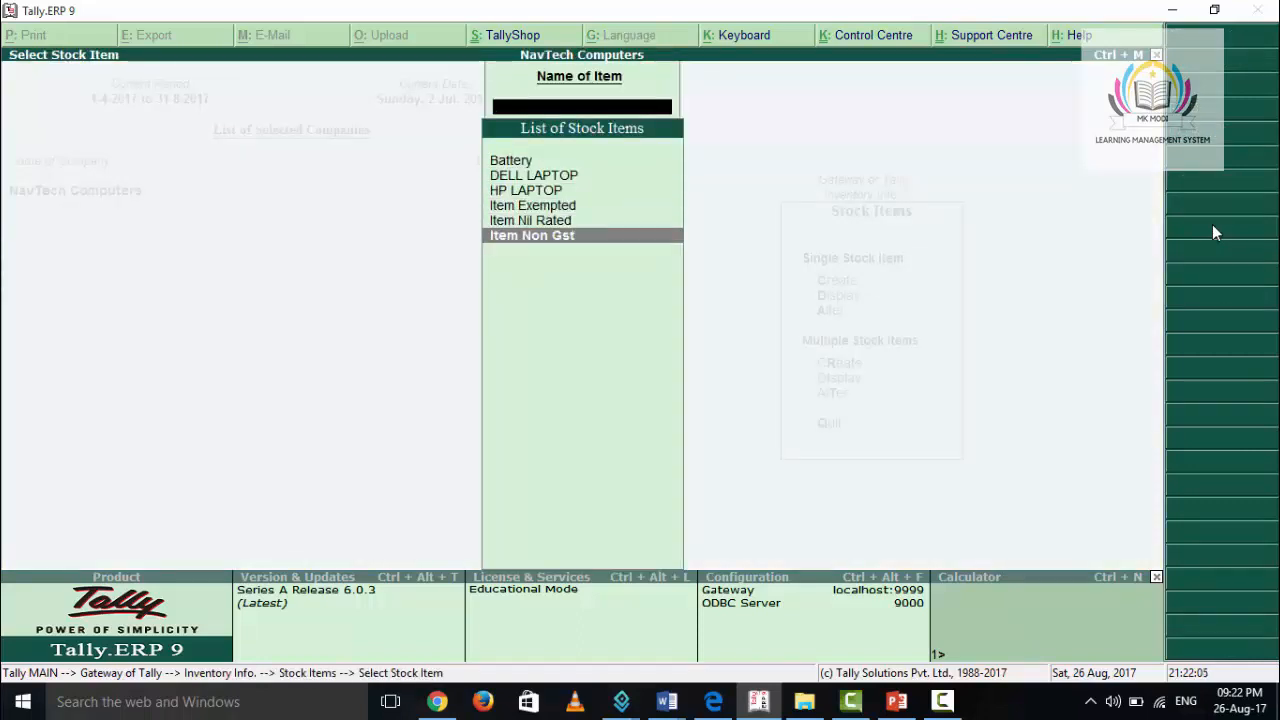
key(Return)
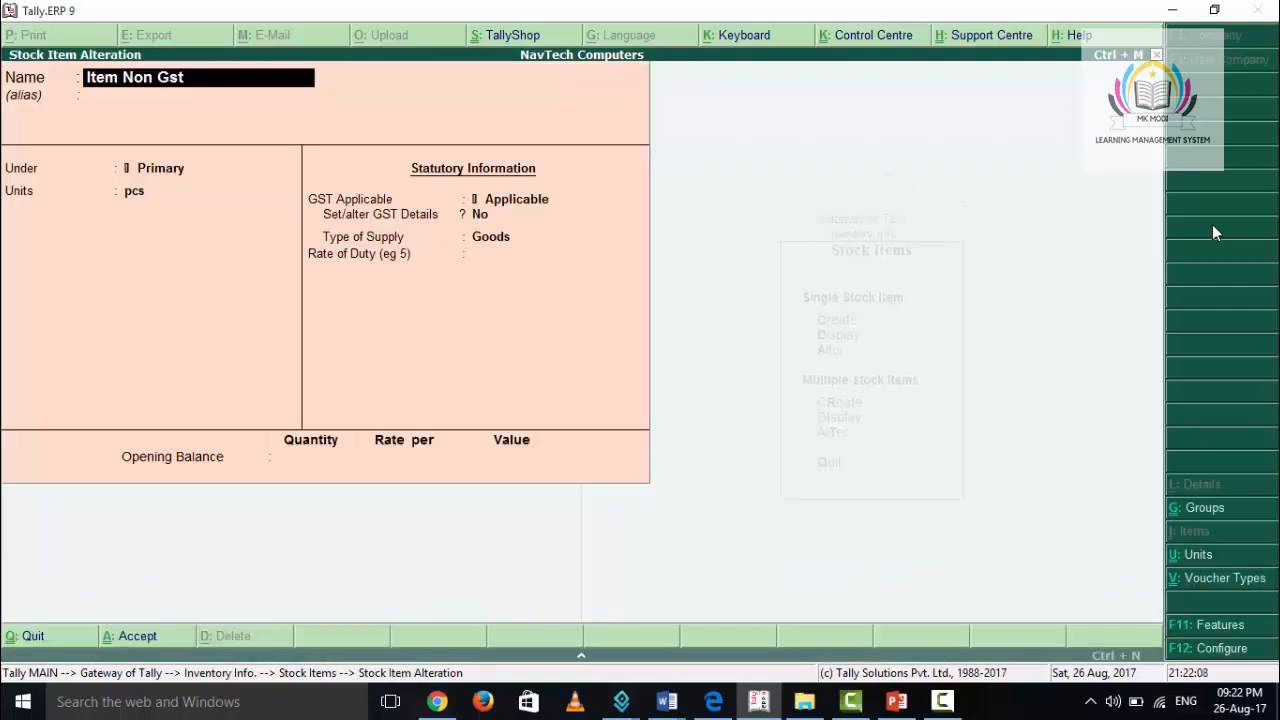
Set Set/alter GST Details to Yes for Item Non Gst, confirm Is non-GST goods as Yes, and save the item
key(Return)
key(Return)
key(Return)
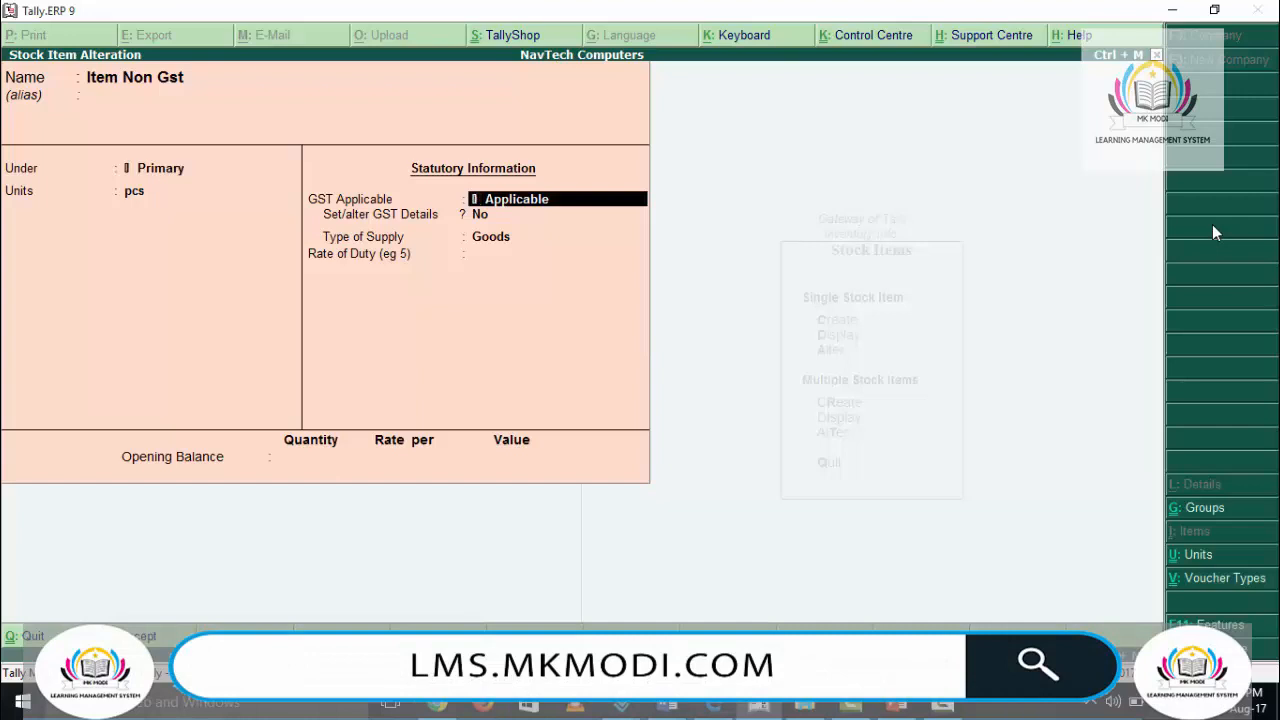
key(Return)
text(y)
key(Return)
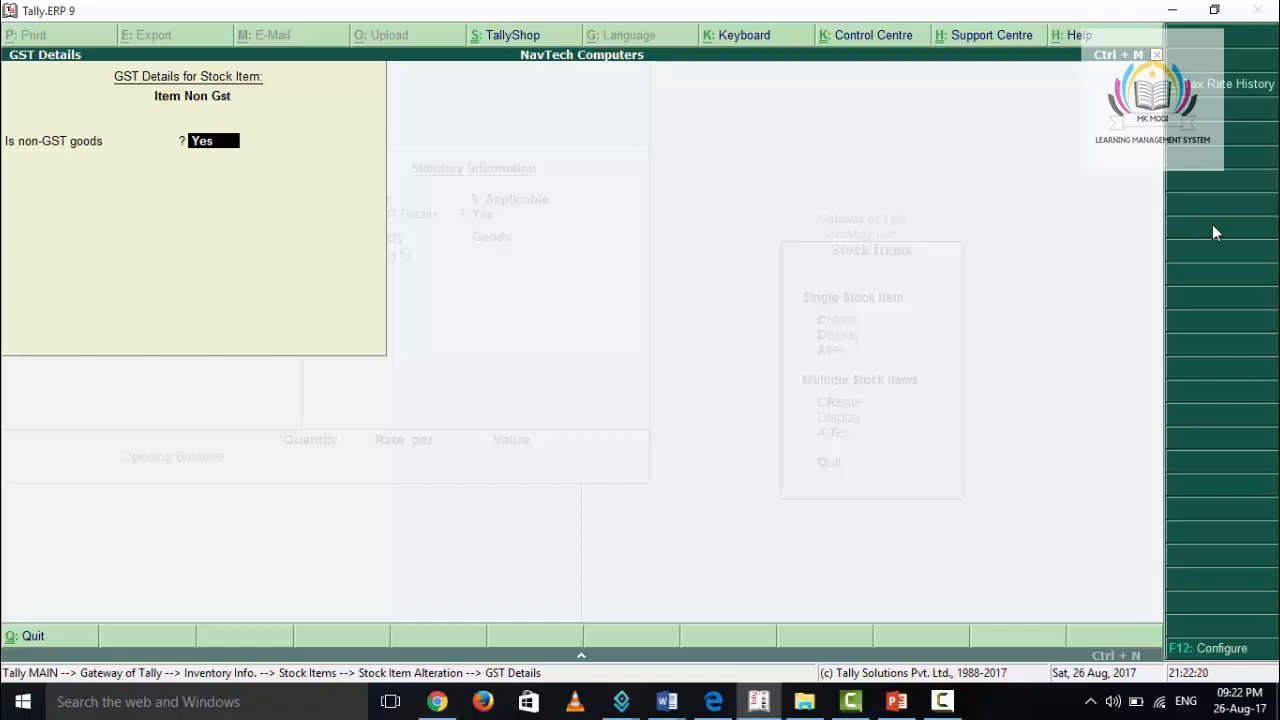
key(Return)
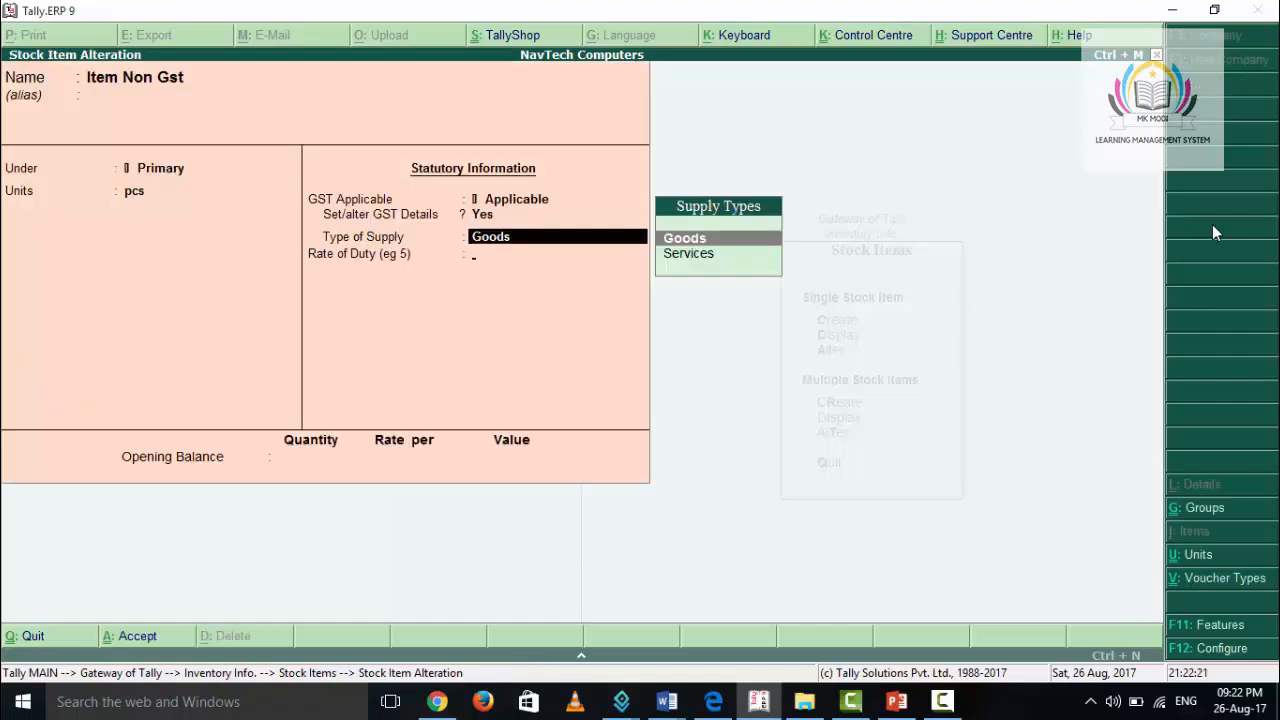
key(Return)
key(Return)
key(Return)
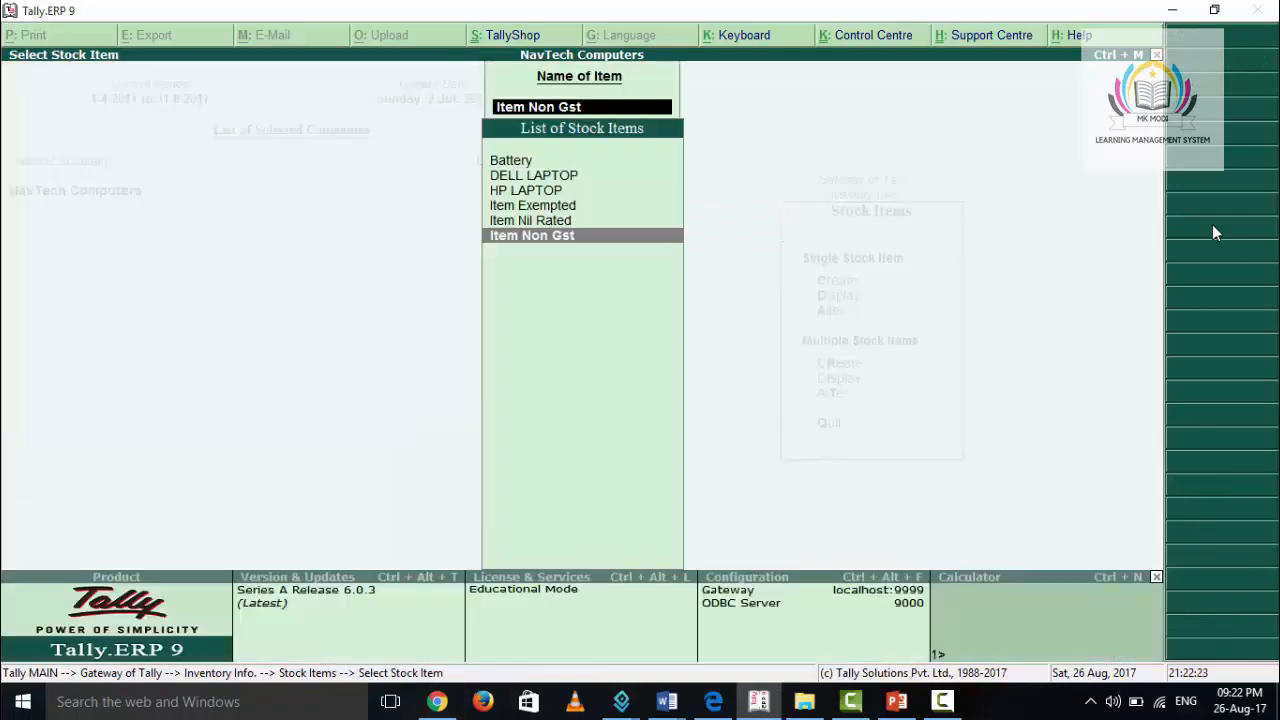
Leave the stock item screens and open the Day Book from the Gateway of Tally
key(Escape)
key(Escape)
key(Escape)
key(Escape)
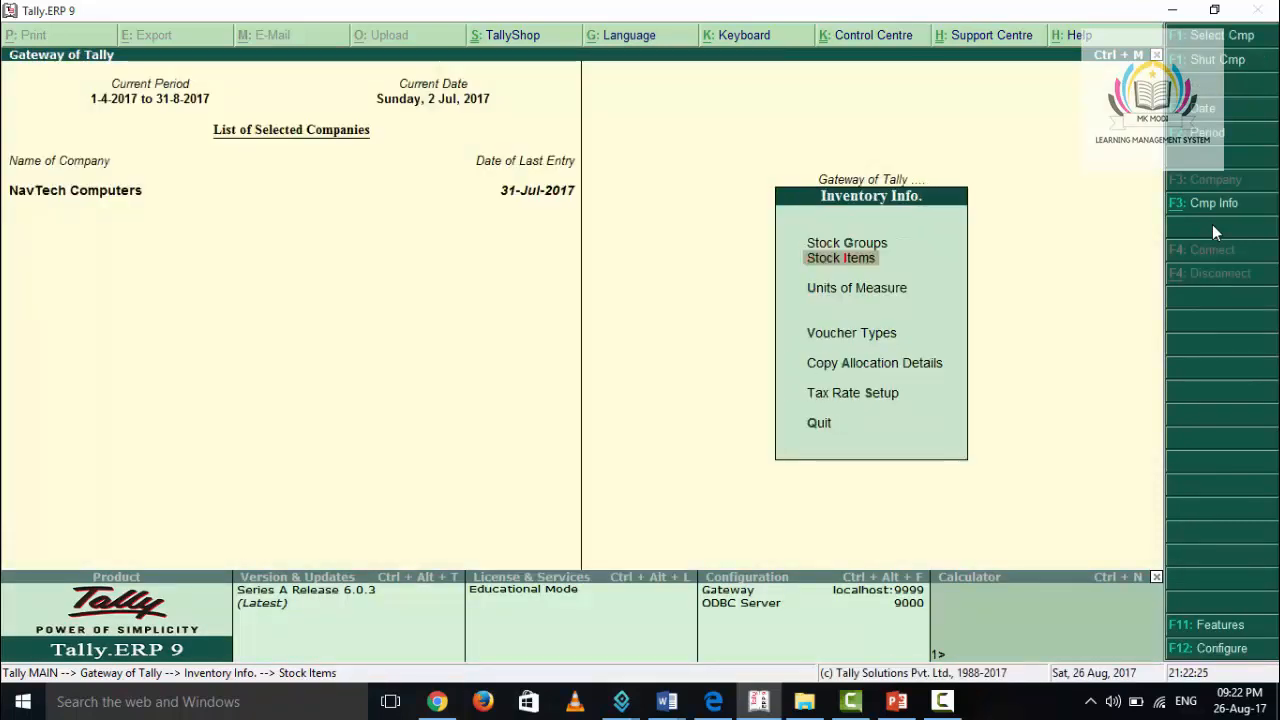
key(Escape)
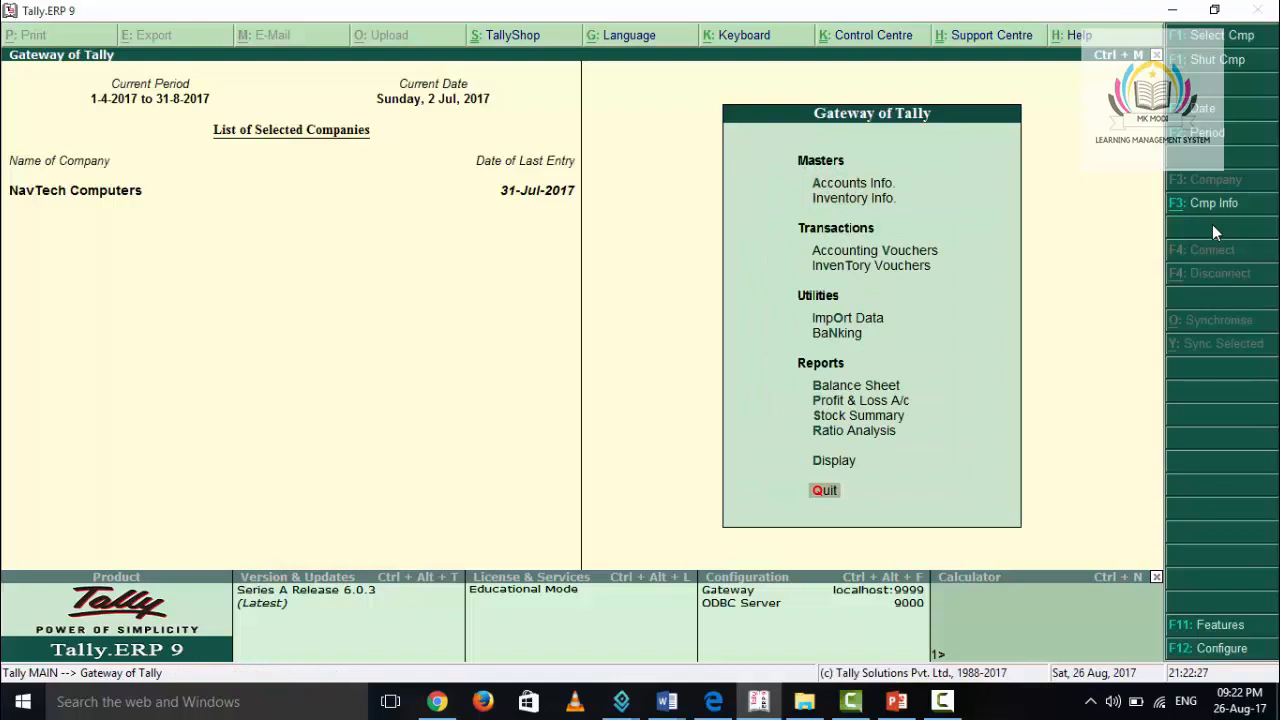
key(Up)
key(Return)
key(Down)
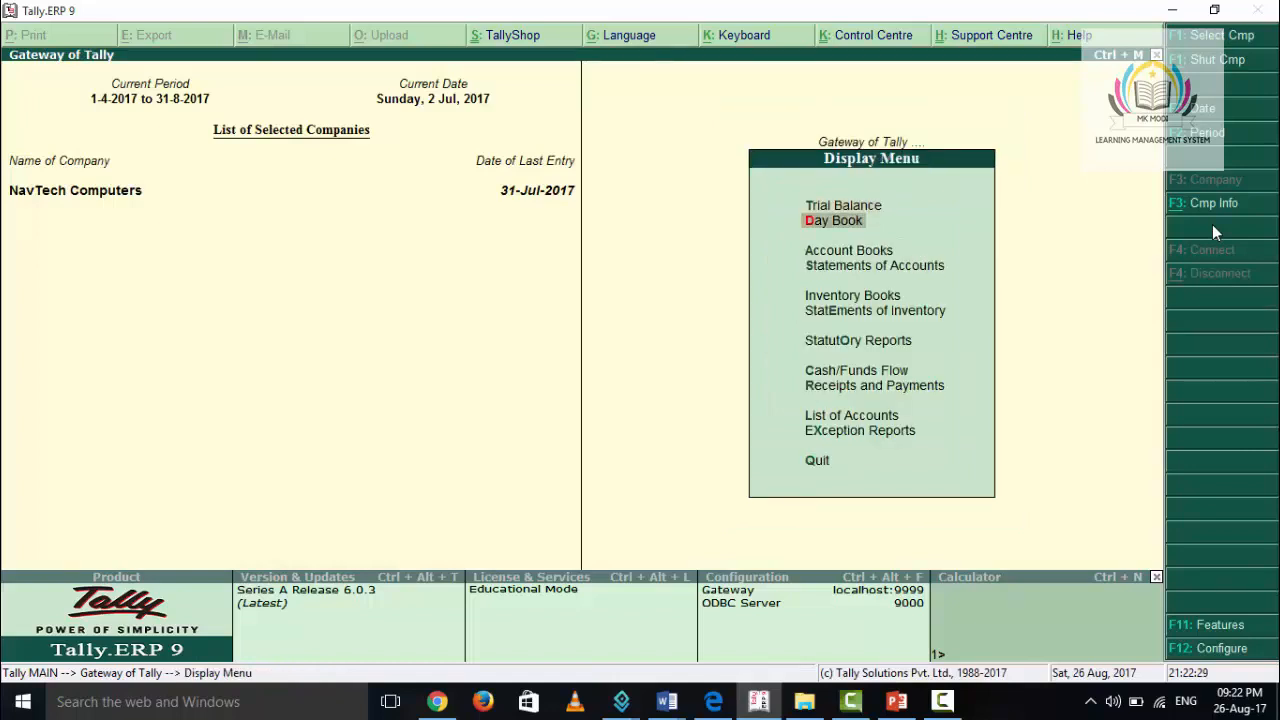
key(Return)
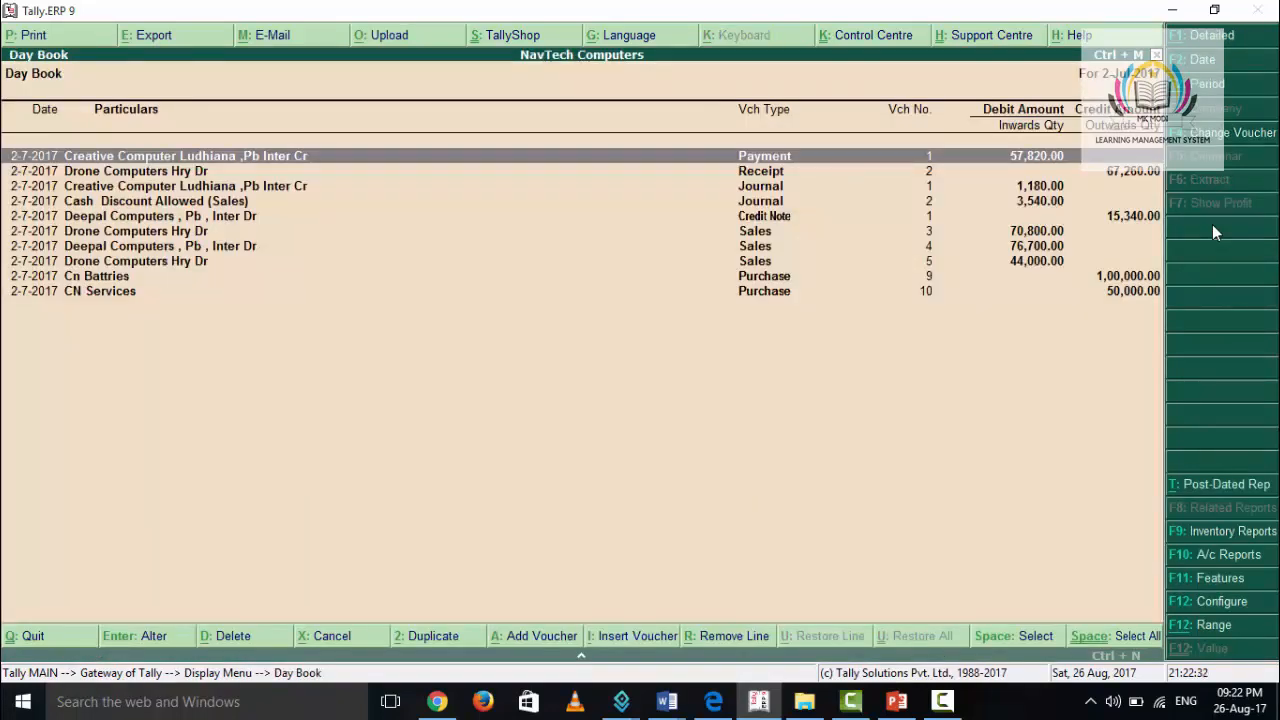
Set the Day Book period from 1-4-2017 to 31-7-2017
key(alt+F2)
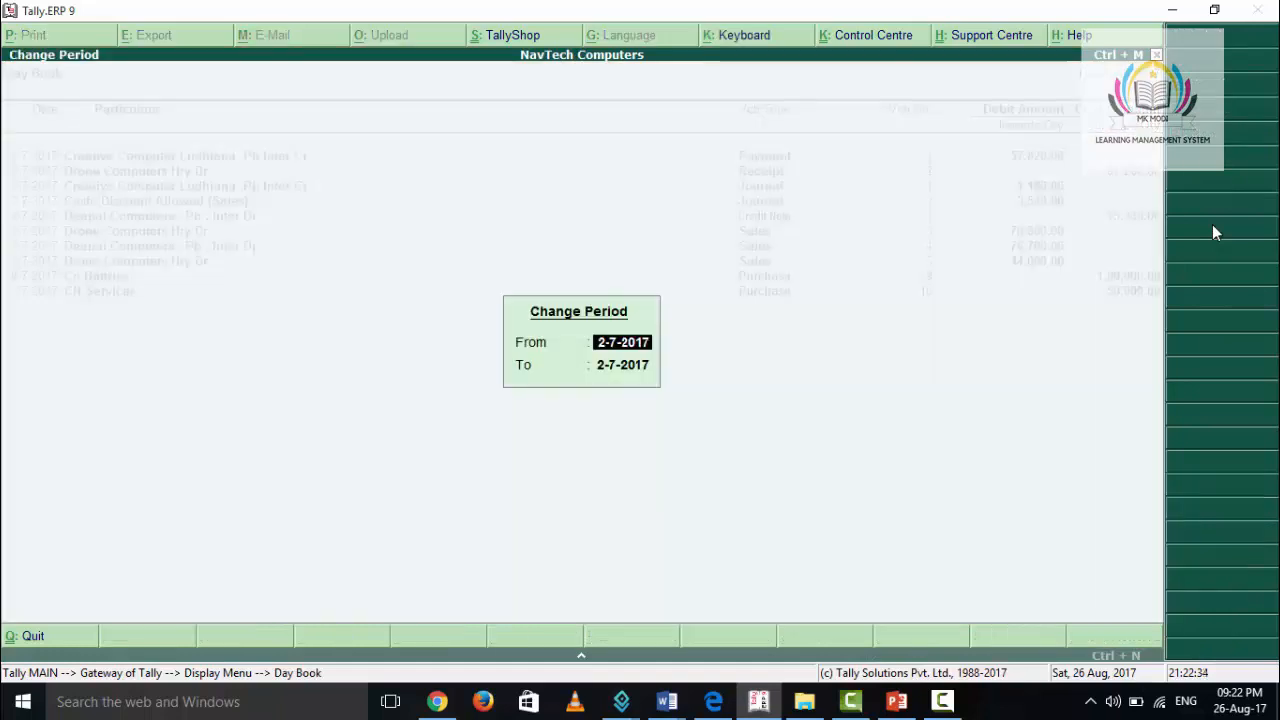
text(1-4)
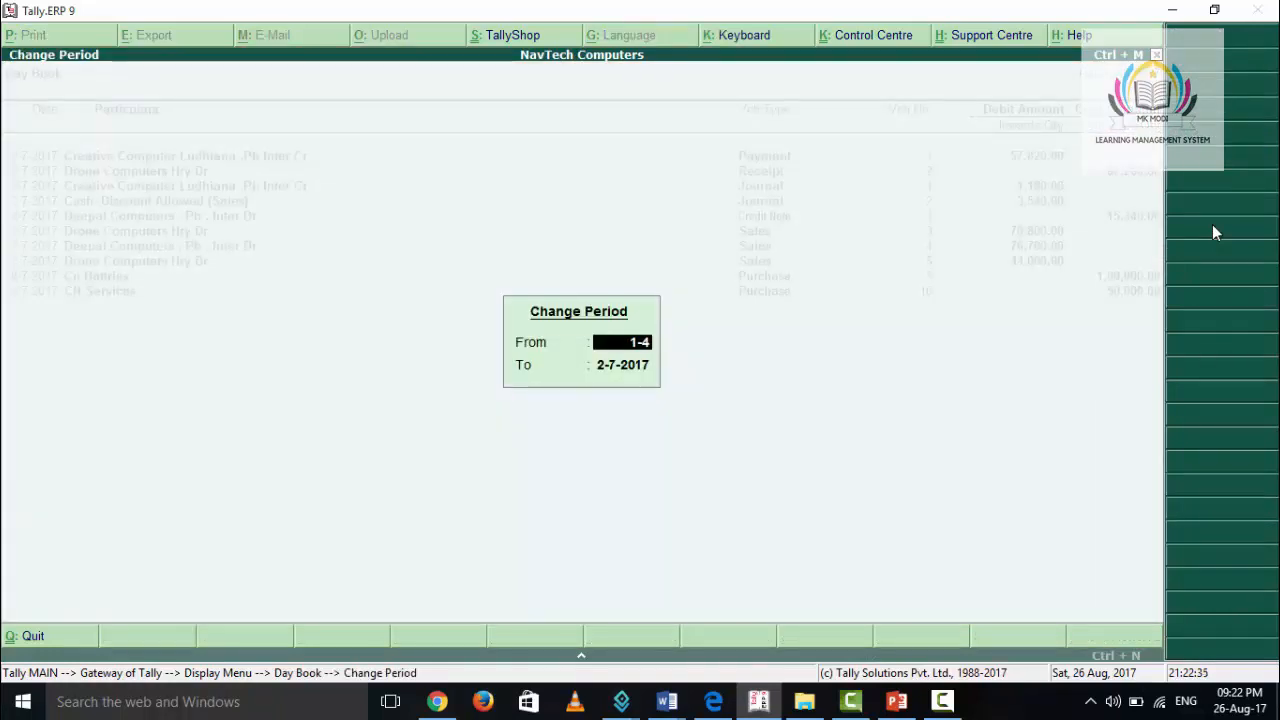
key(Return)
text(31-7)
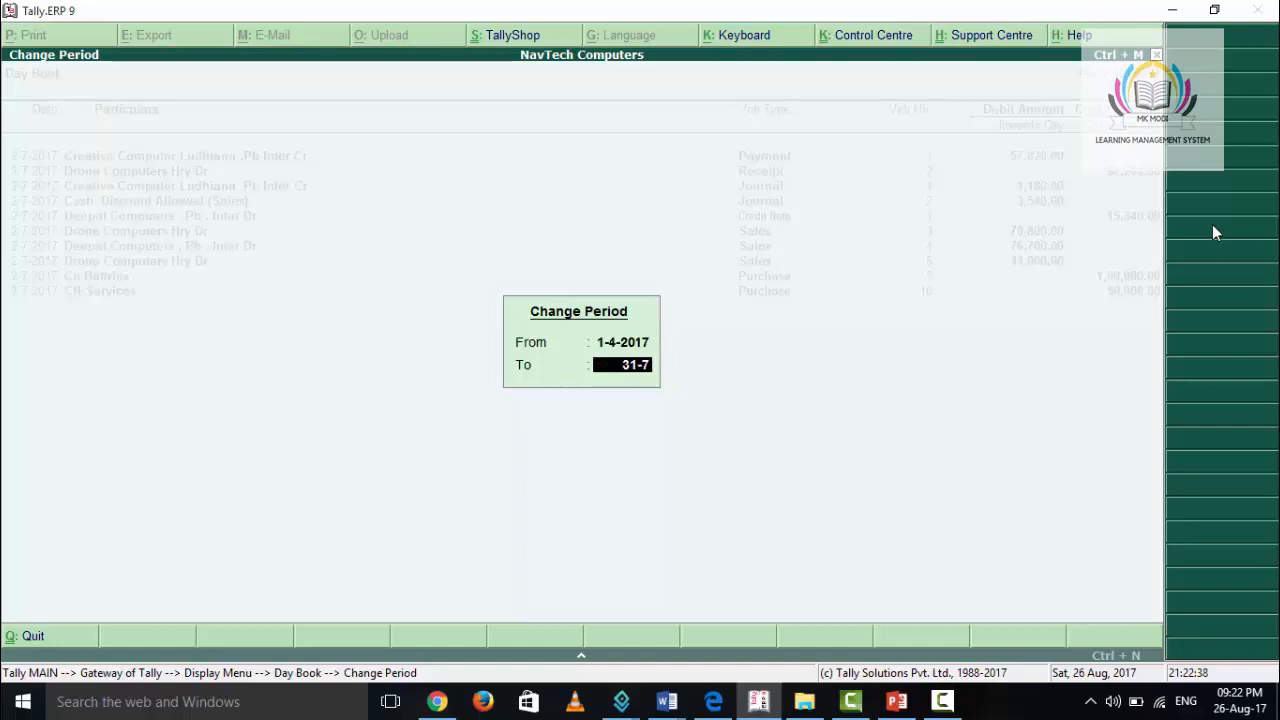
key(Return)
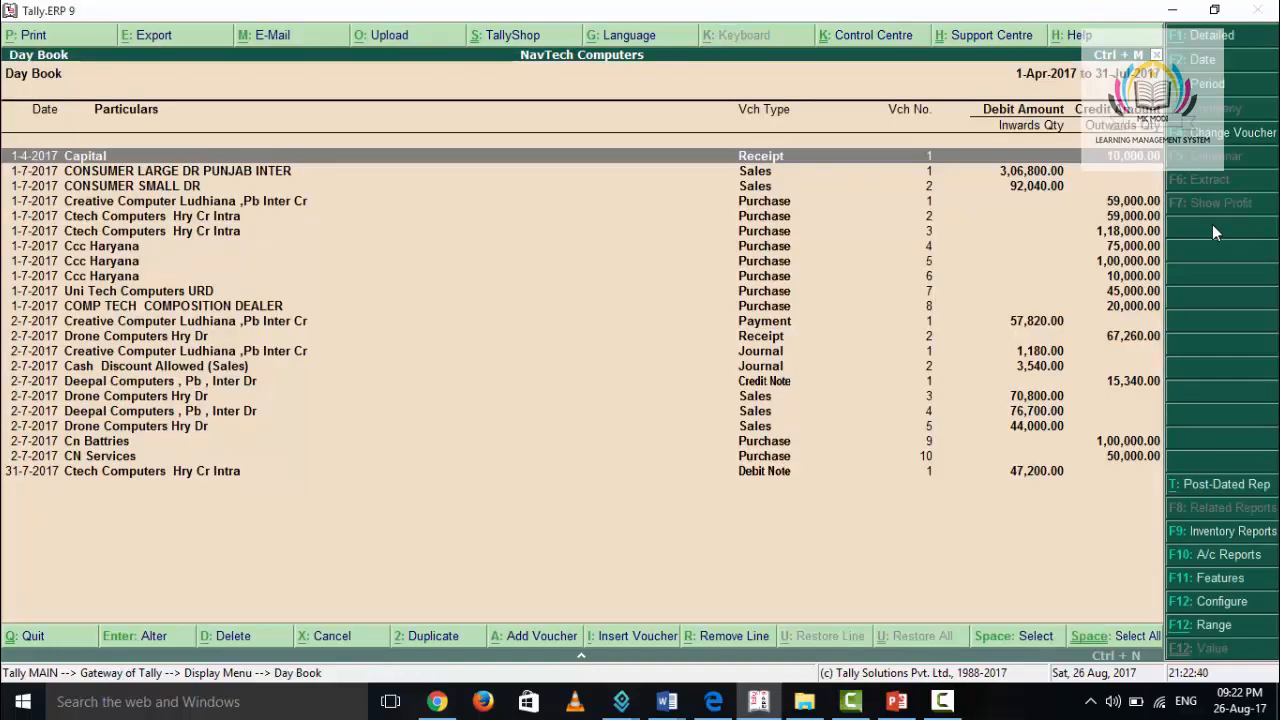
View Ccc Haryana's purchase voucher No. 5 from the Day Book and leave it without saving
click(101, 261)
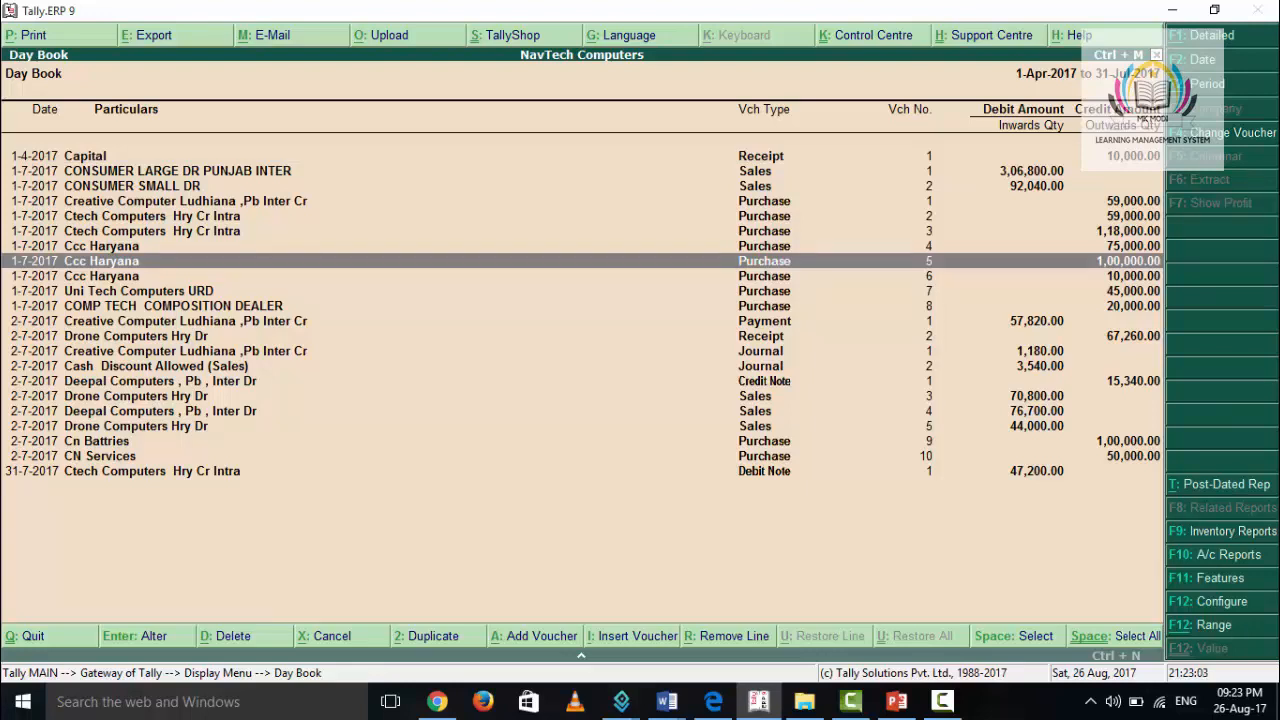
key(Return)
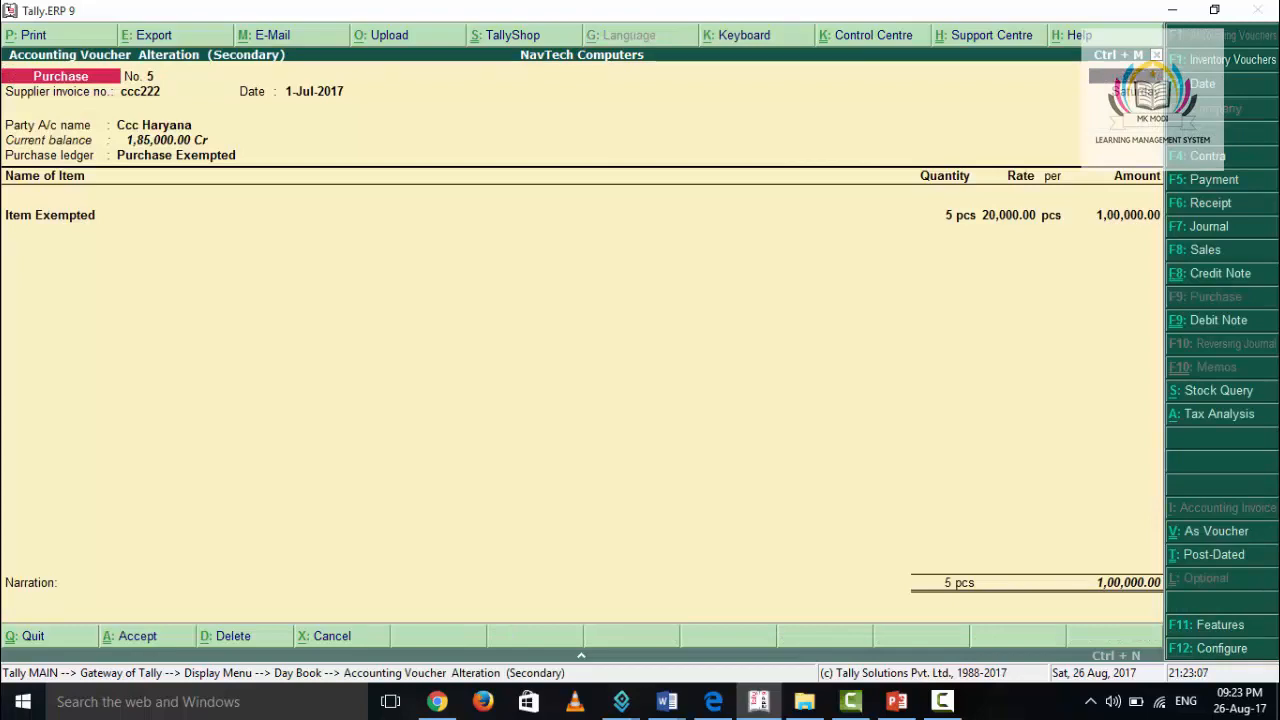
key(Escape)
key(y)
View Ccc Haryana's purchase voucher No. 6 from the Day Book and leave it without saving
key(Down)
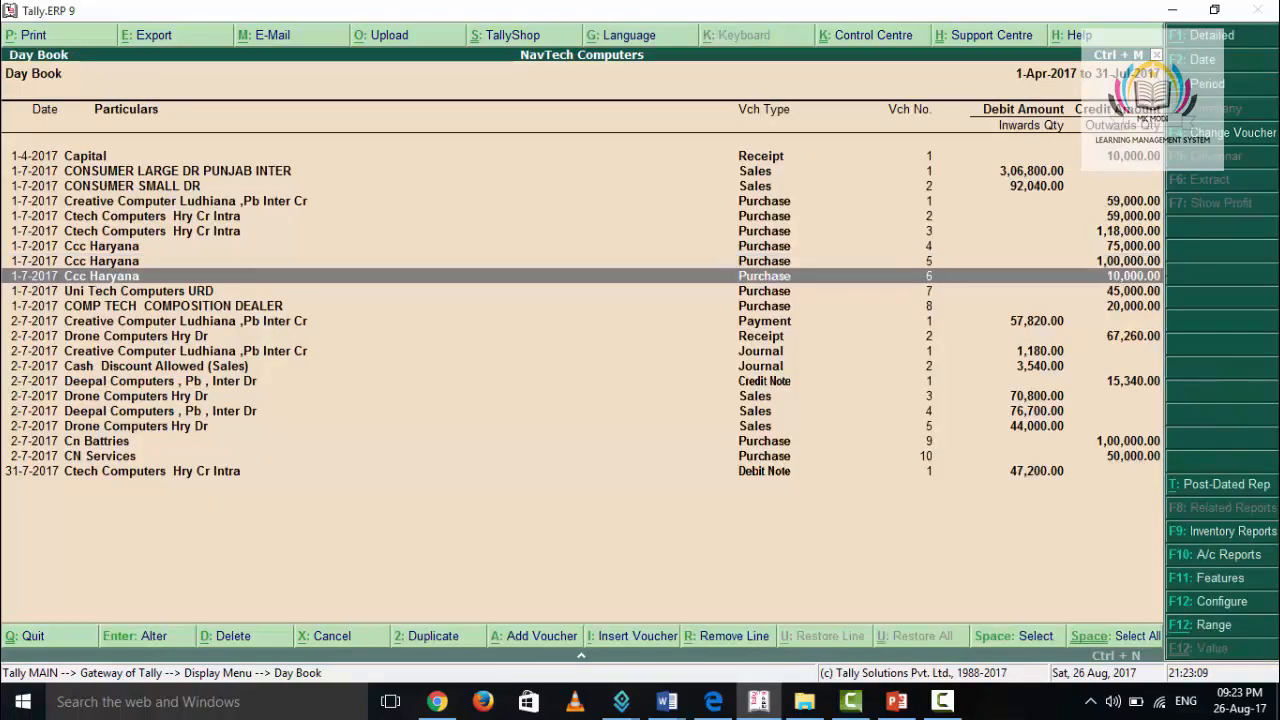
key(Return)
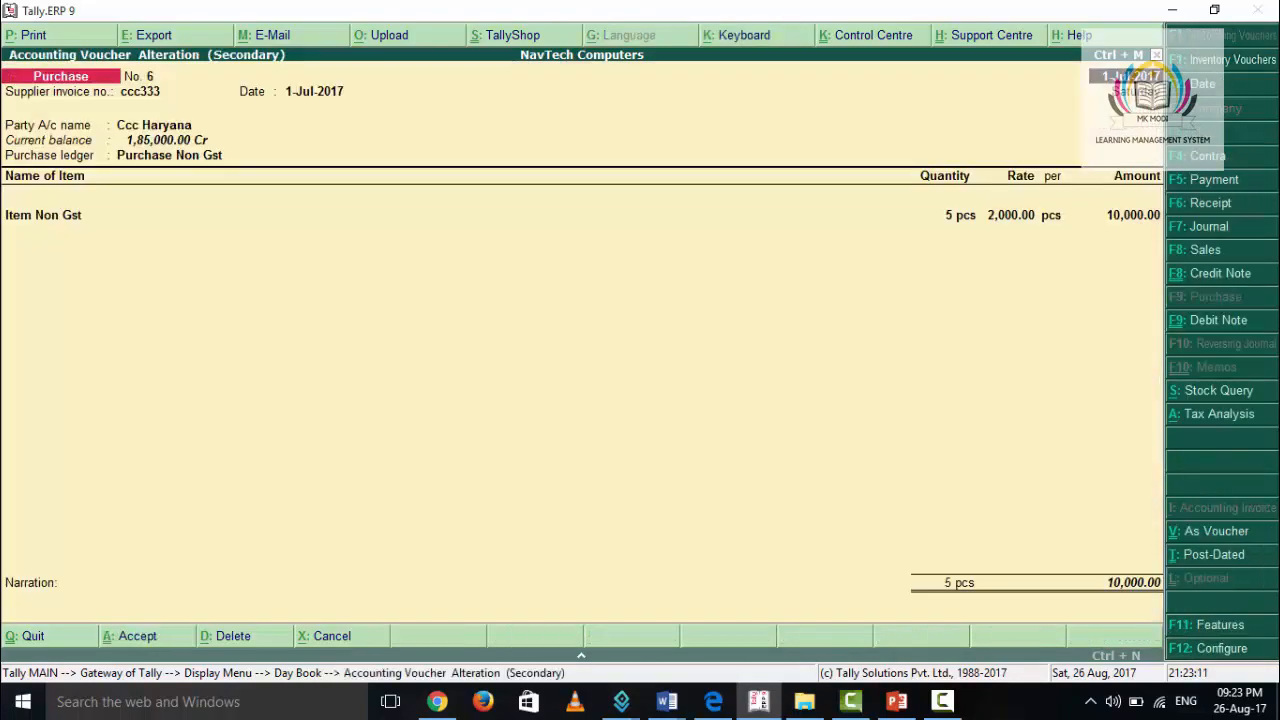
key(Escape)
key(y)
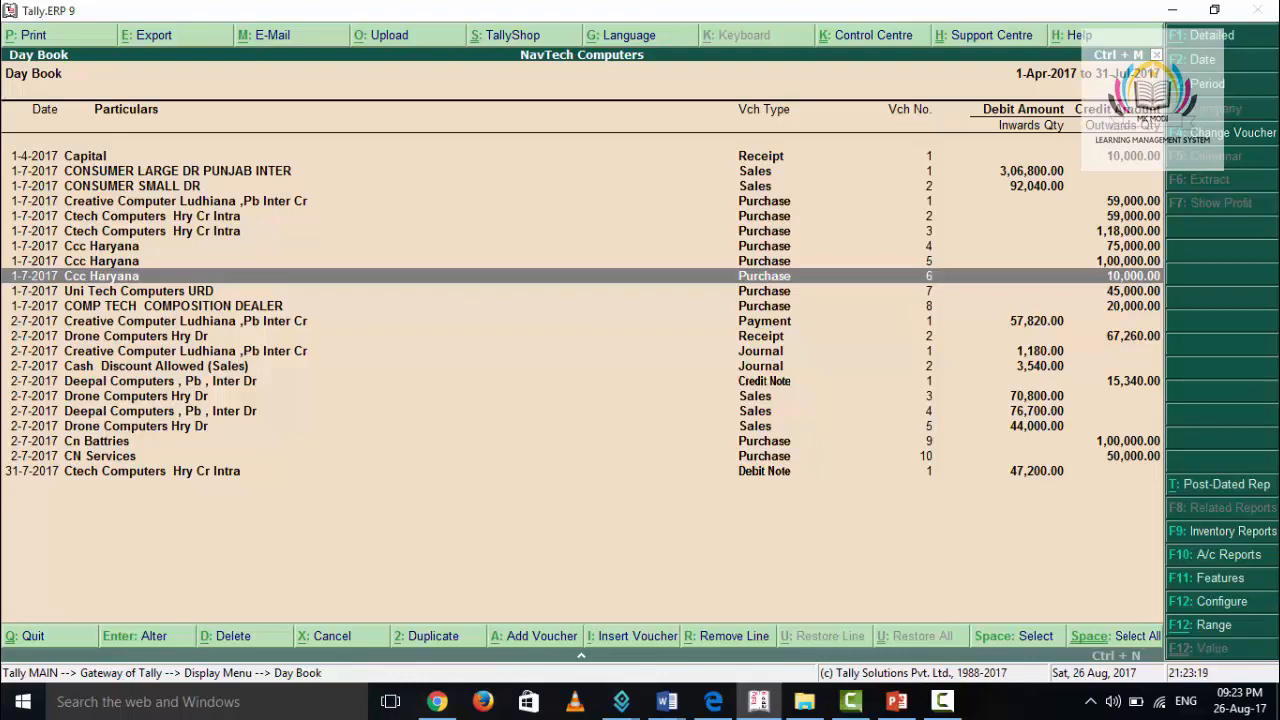
Reopen purchase voucher No. 6 and confirm its supplier invoice number, date, party Ccc Haryana and supplier details
key(Return)
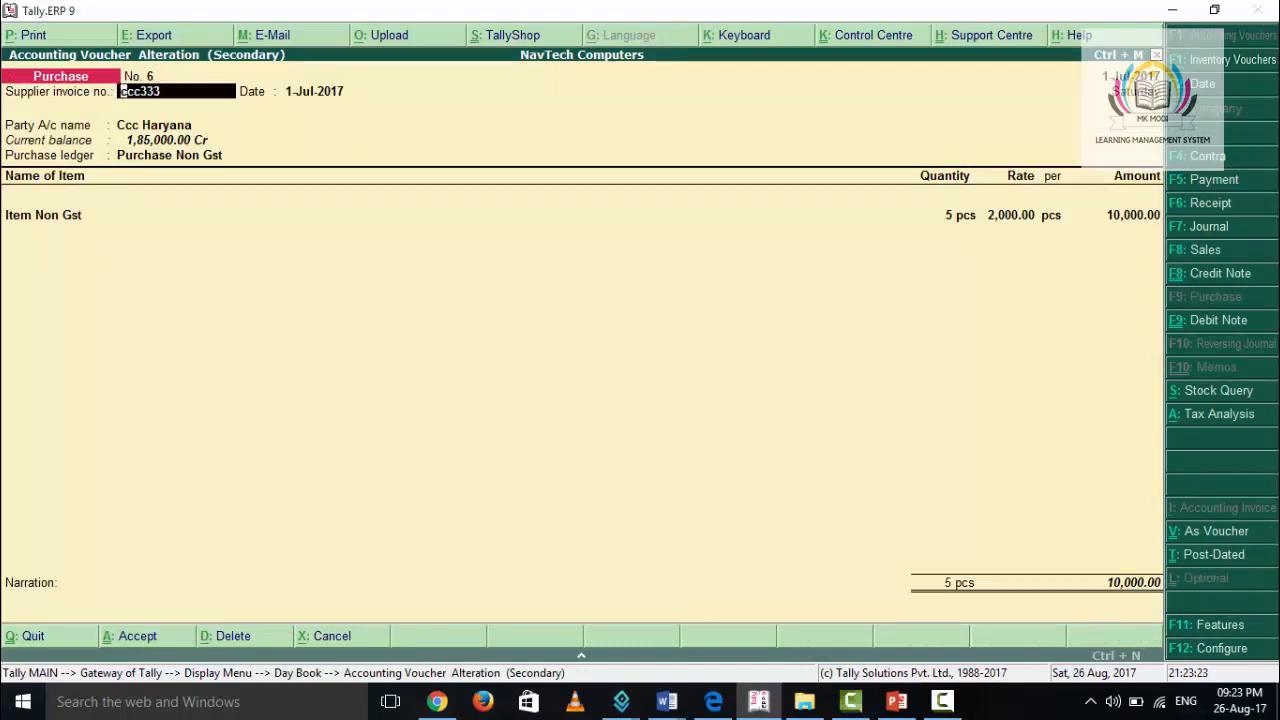
key(Return)
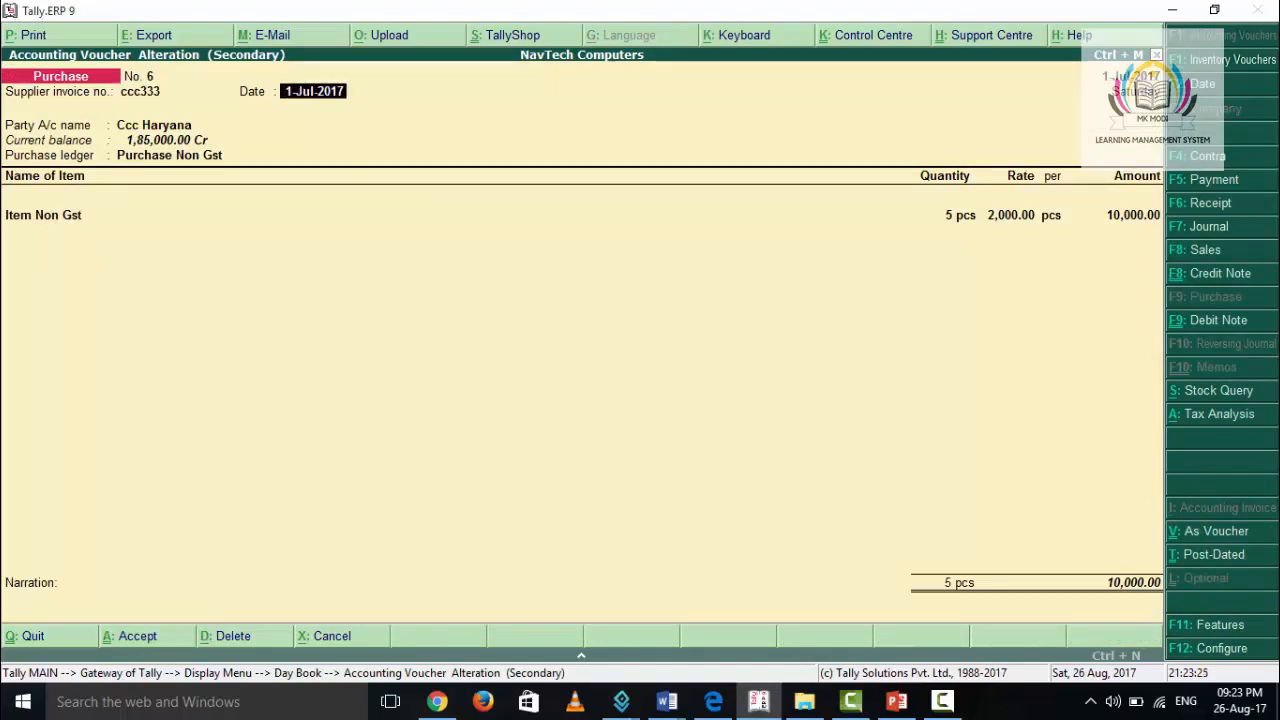
key(Return)
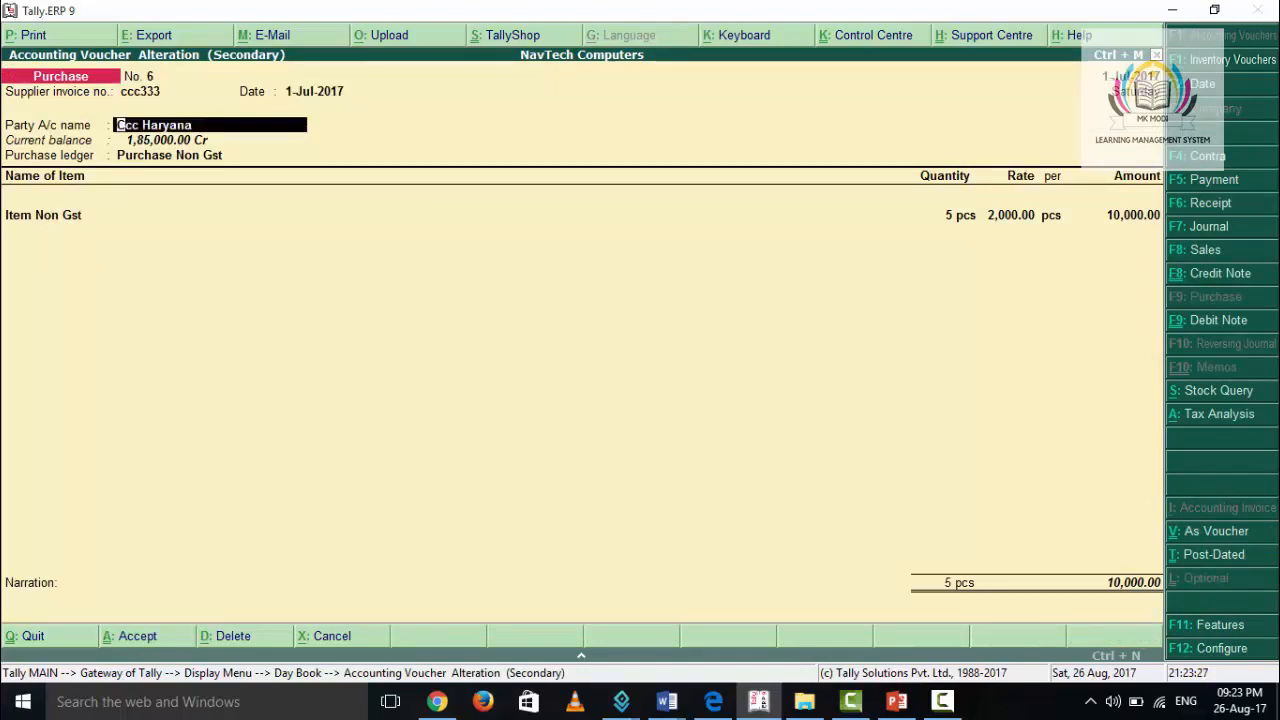
key(Return)
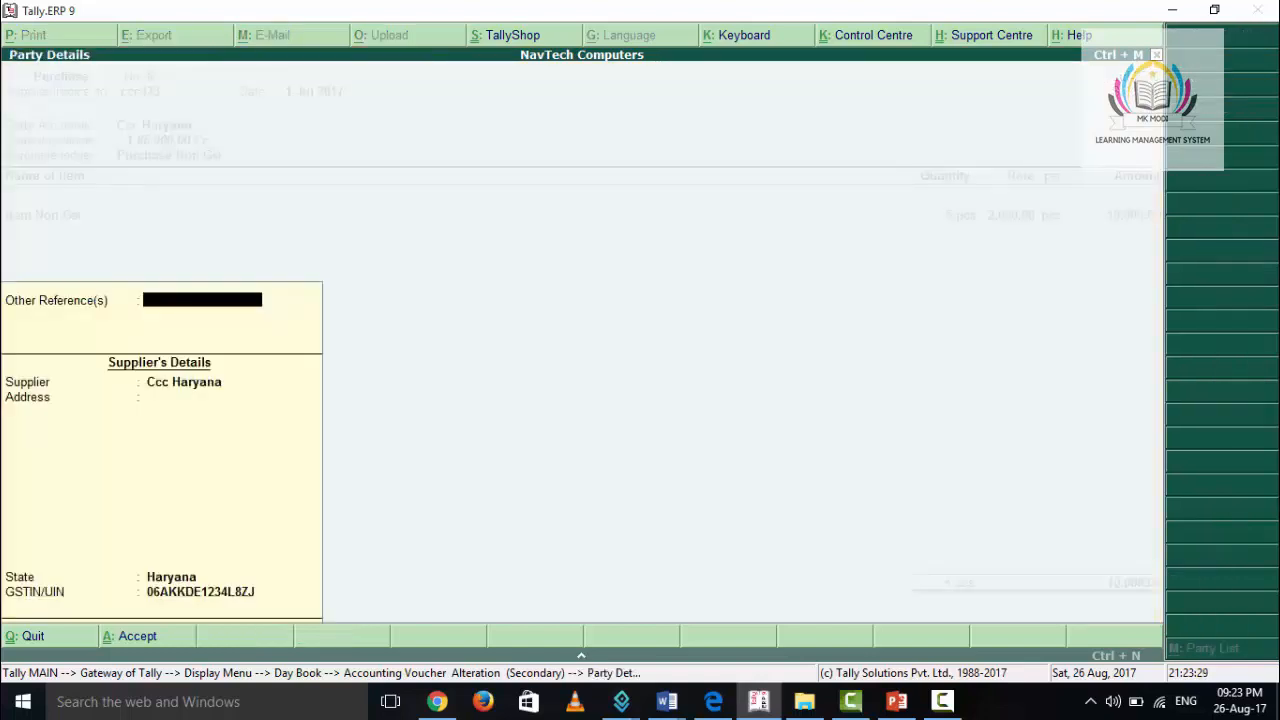
key(Return)
key(Return)
key(Return)
key(Return)
key(Return)
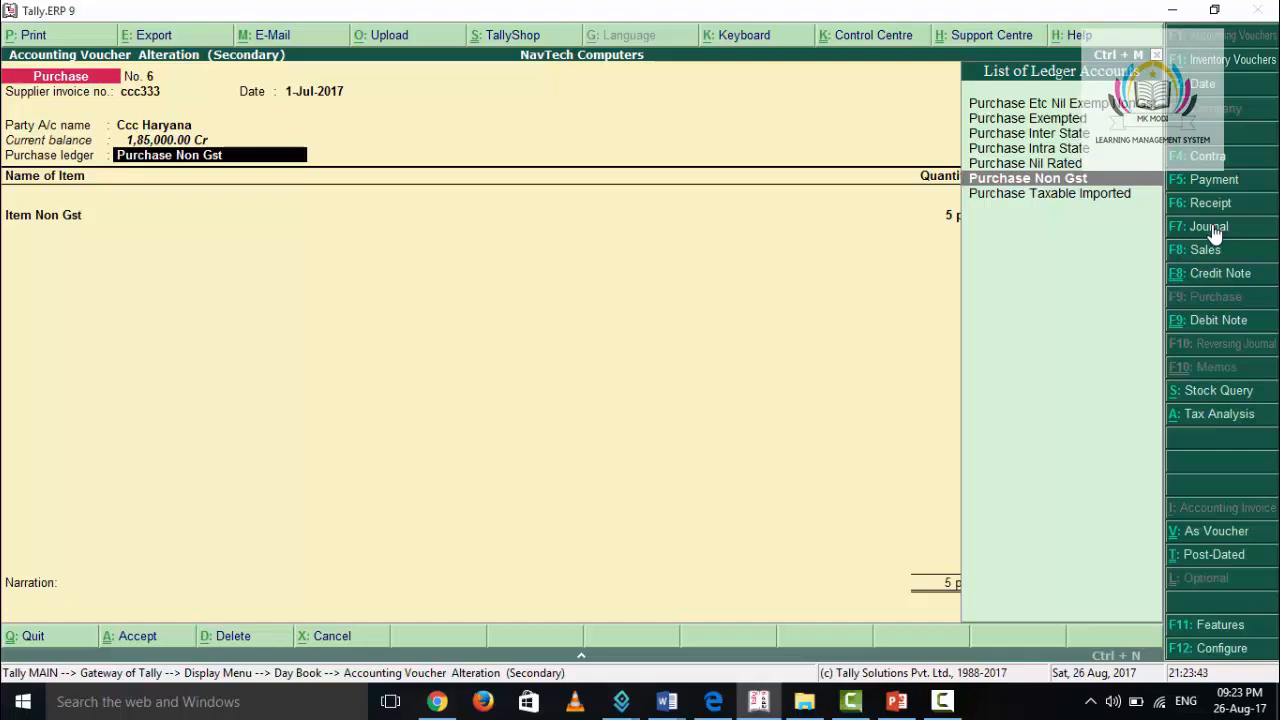
Confirm the Purchase Non Gst ledger and the Item Non Gst line of 5 pcs at 2,000.00, and accept the voucher
key(Return)
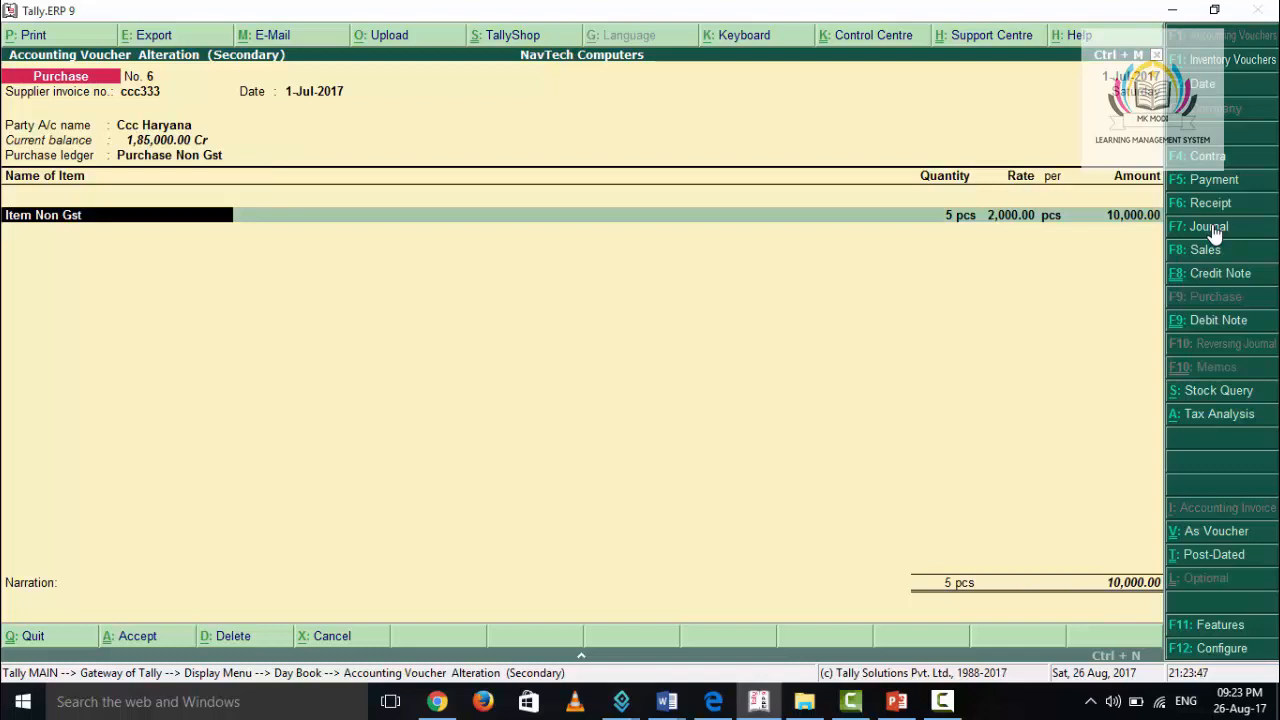
key(Return)
key(Return)
key(Return)
key(Return)
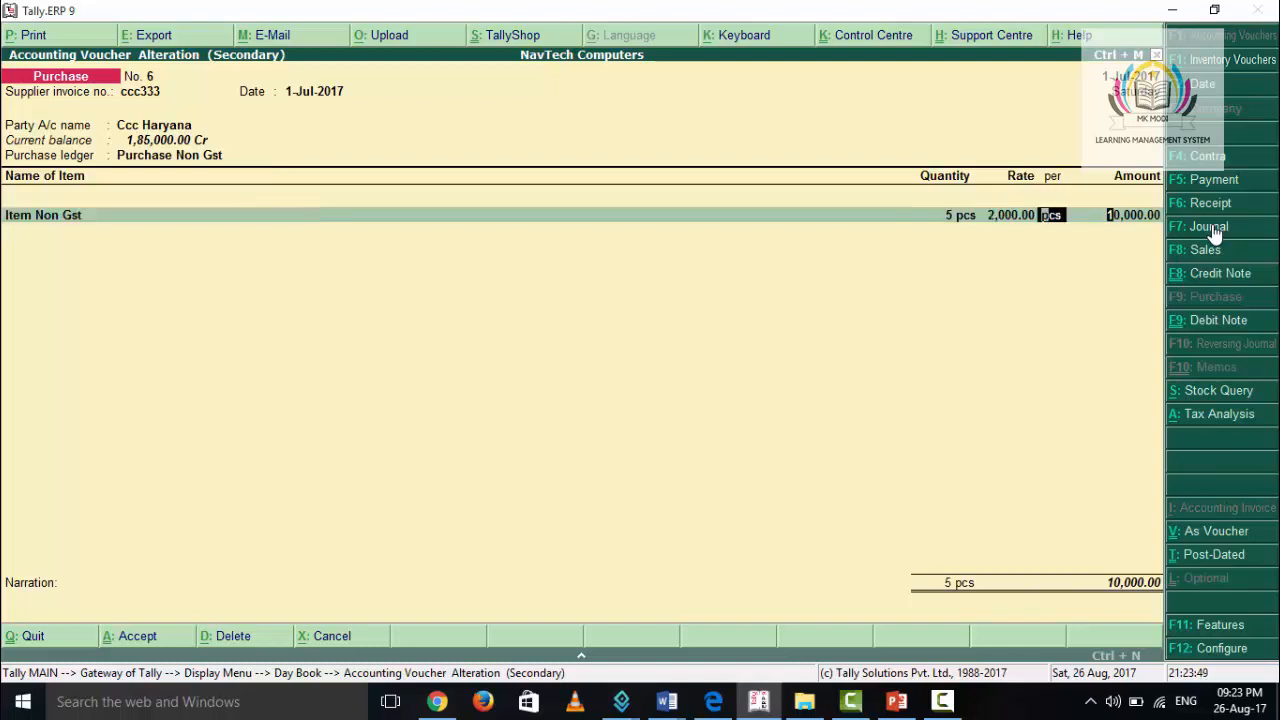
key(Return)
key(Return)
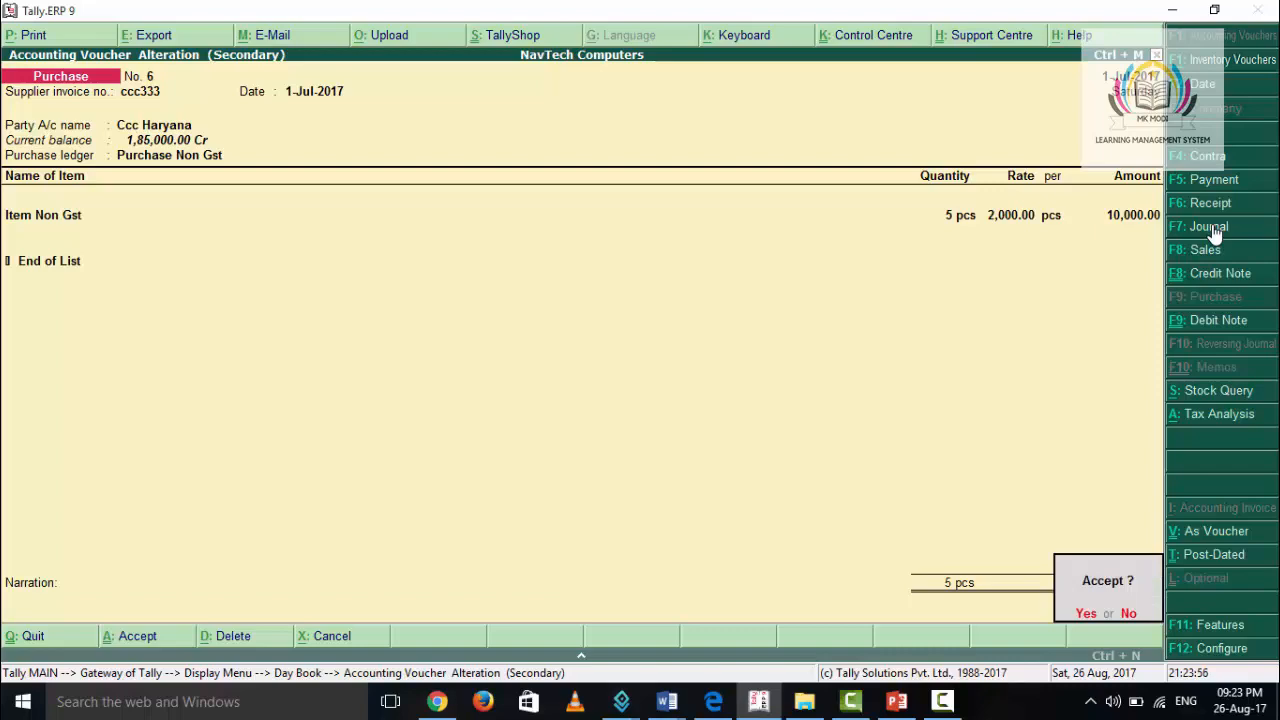
key(Return)
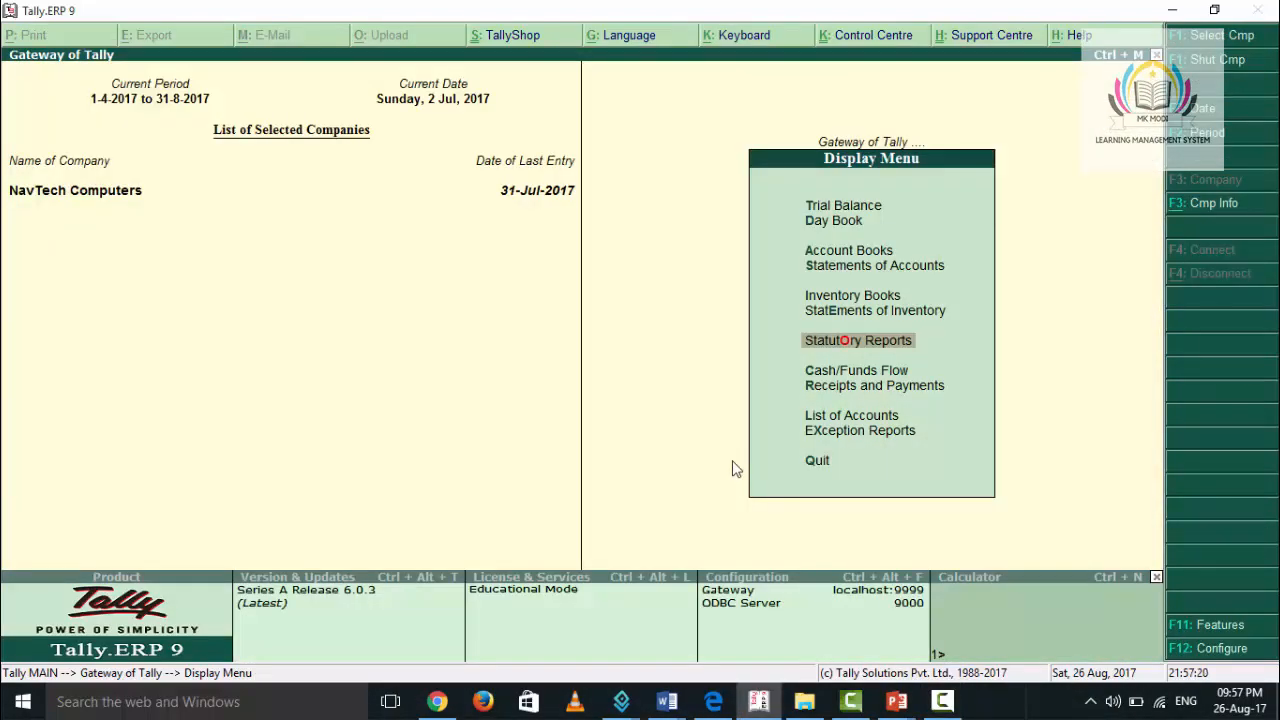
Open the GSTR-2 report under the GST statutory reports
key(Return)
key(Return)
key(Down)
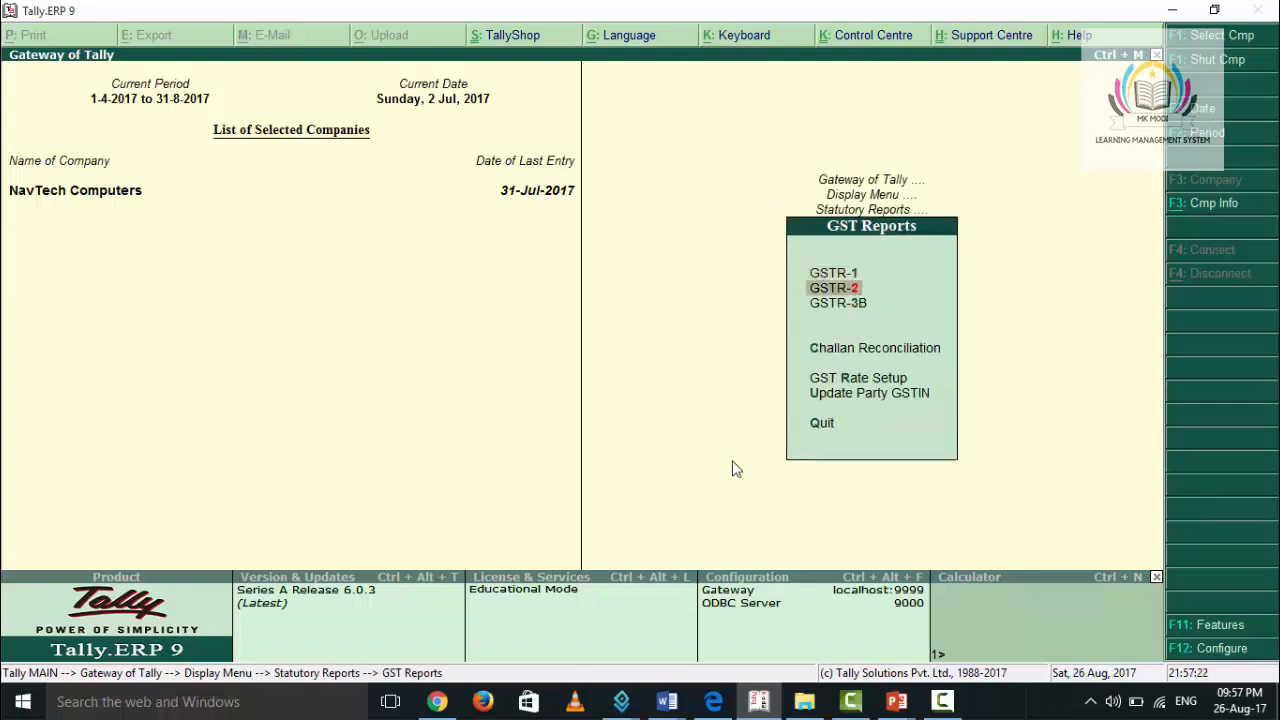
key(Return)
Open the Nil Rated Invoices breakdown from the GSTR-2 returns summary
key(Down)
key(Down)
key(Down)
key(Down)
key(Down)
key(Down)
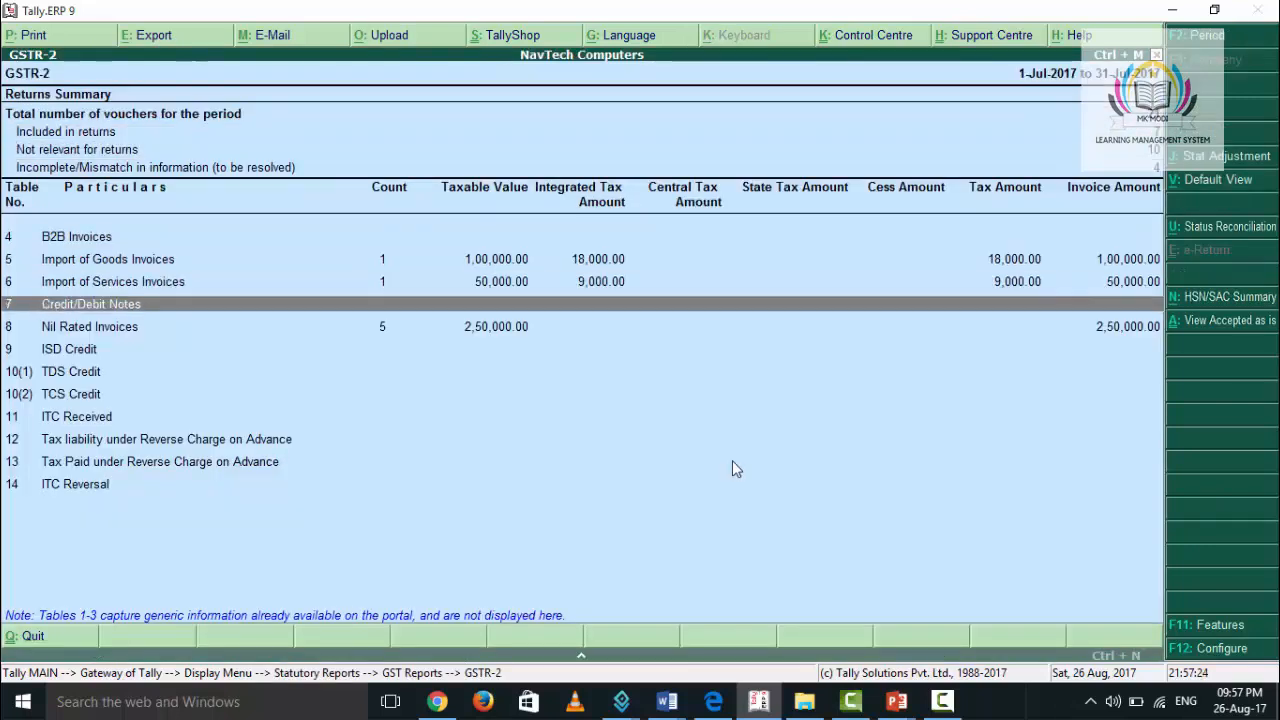
key(Down)
key(Return)
Drill down into the Non GST category and open Ccc Haryana's purchase voucher listed there
key(Down)
key(Down)
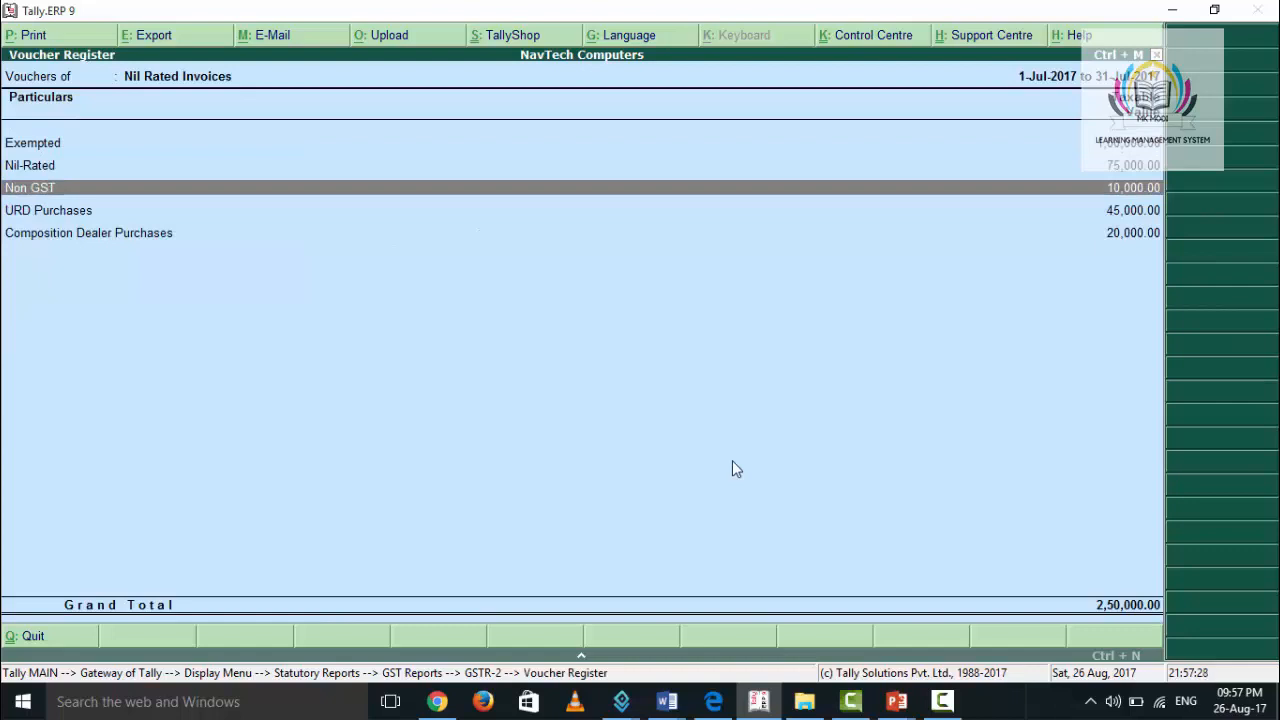
key(Return)
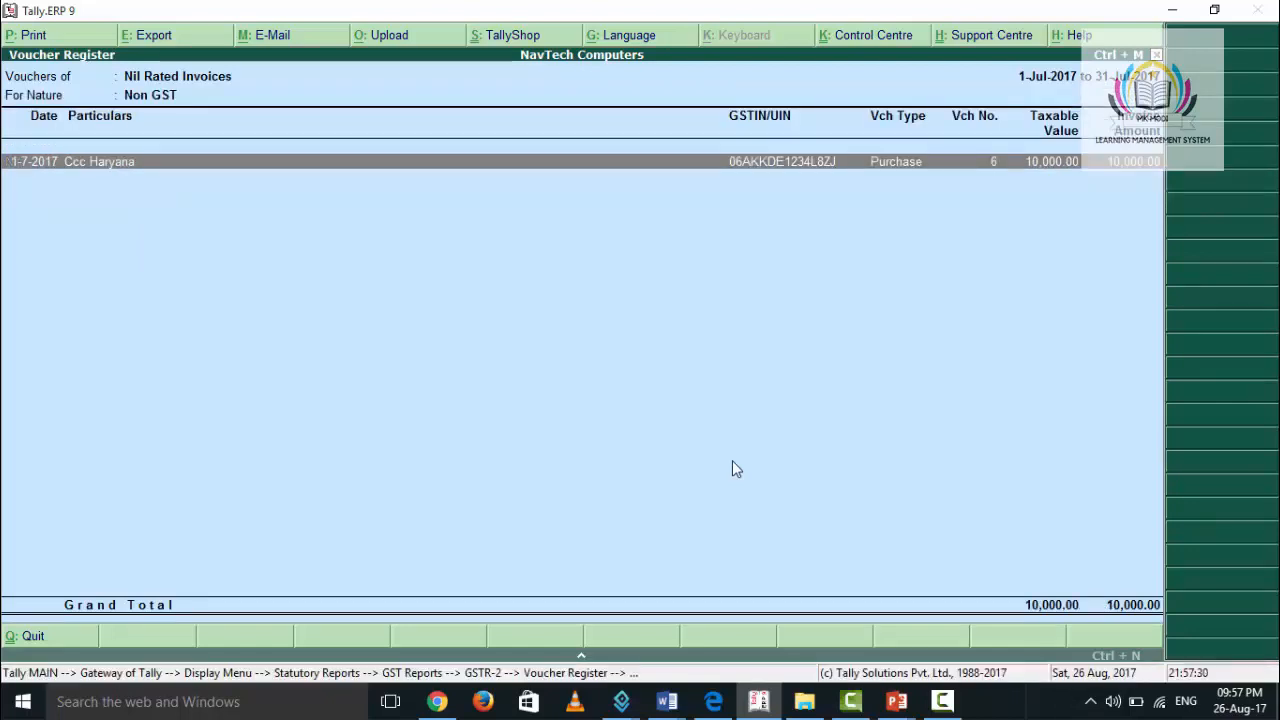
key(Return)
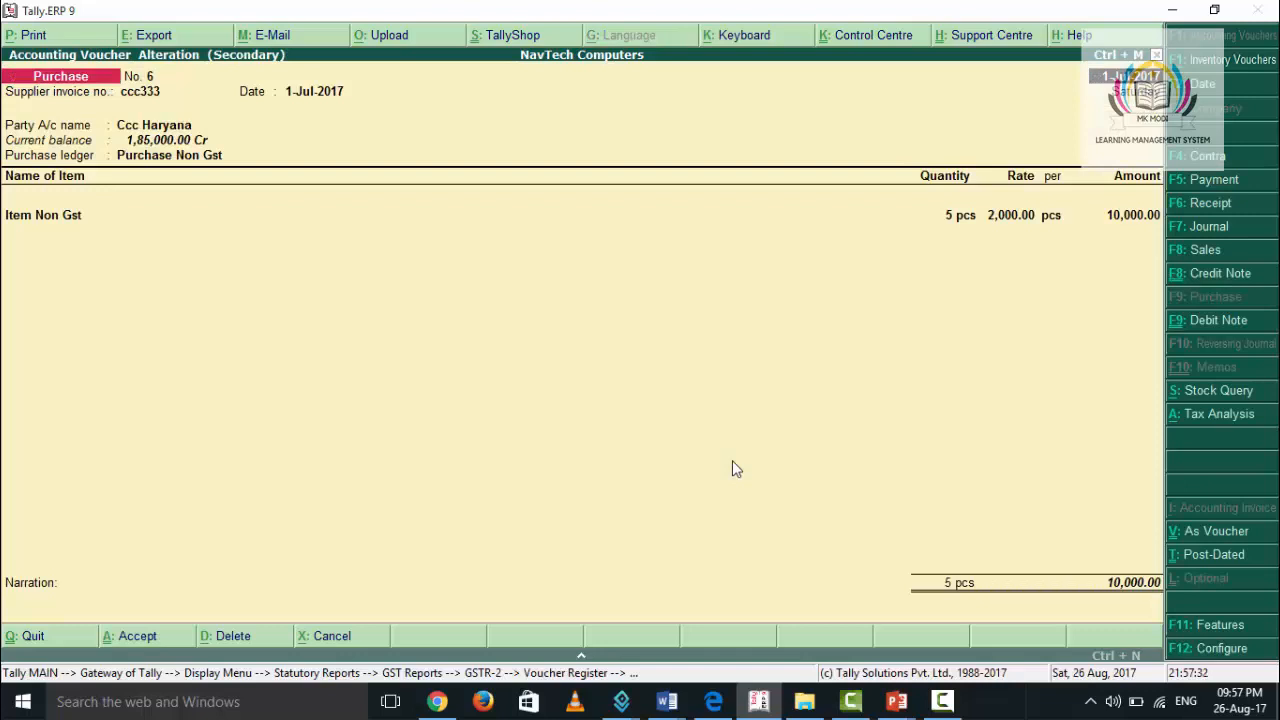
Leave the voucher without saving and go back through the voucher registers to the GSTR-2 summary
key(Escape)
key(y)
key(Escape)
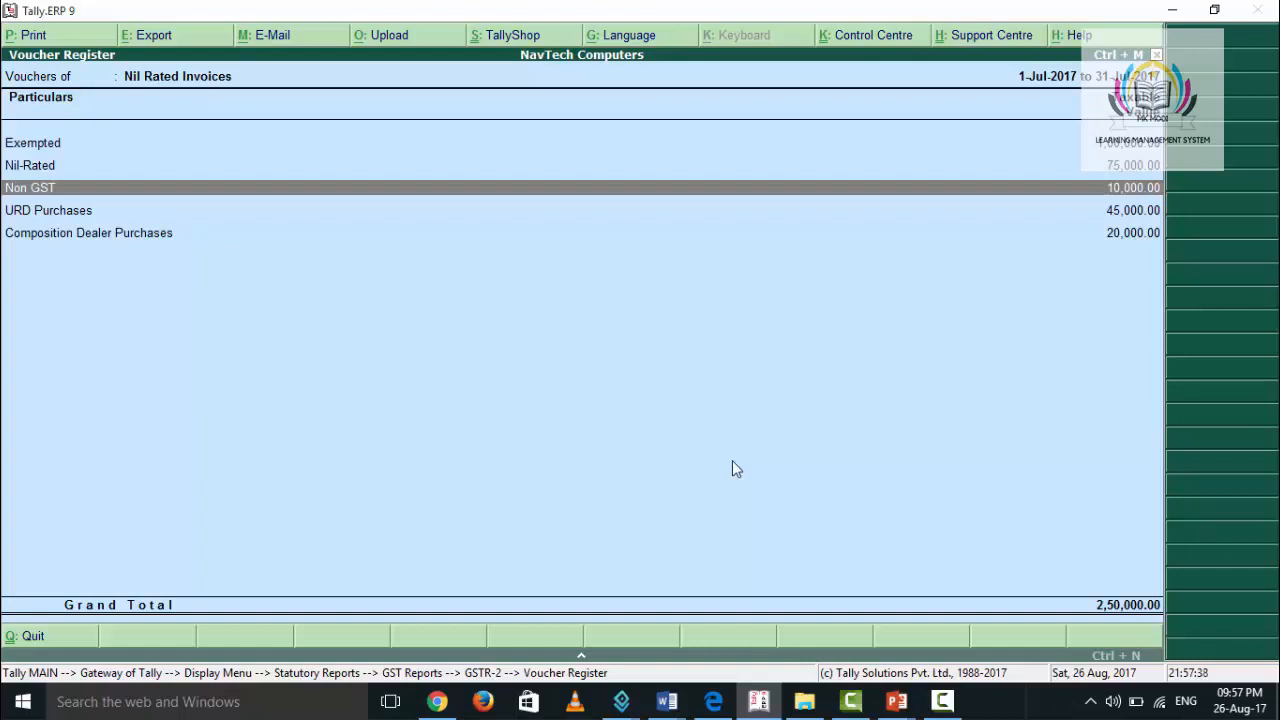
key(Escape)
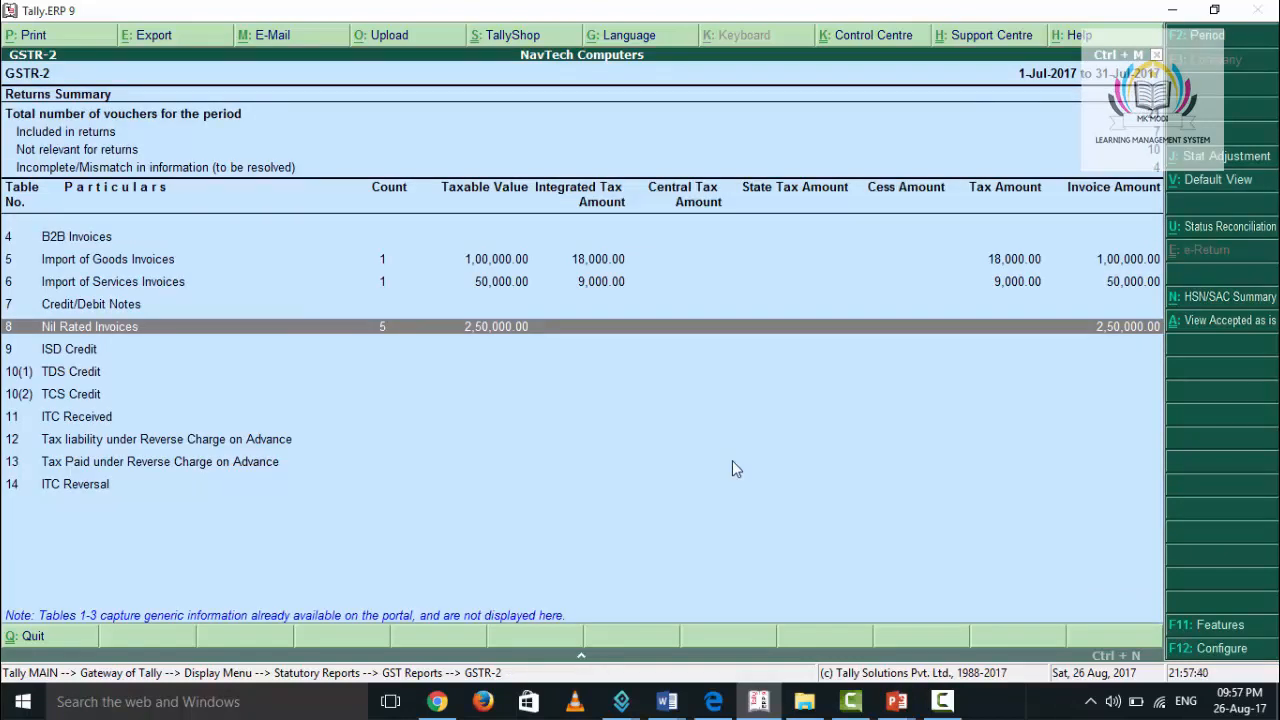